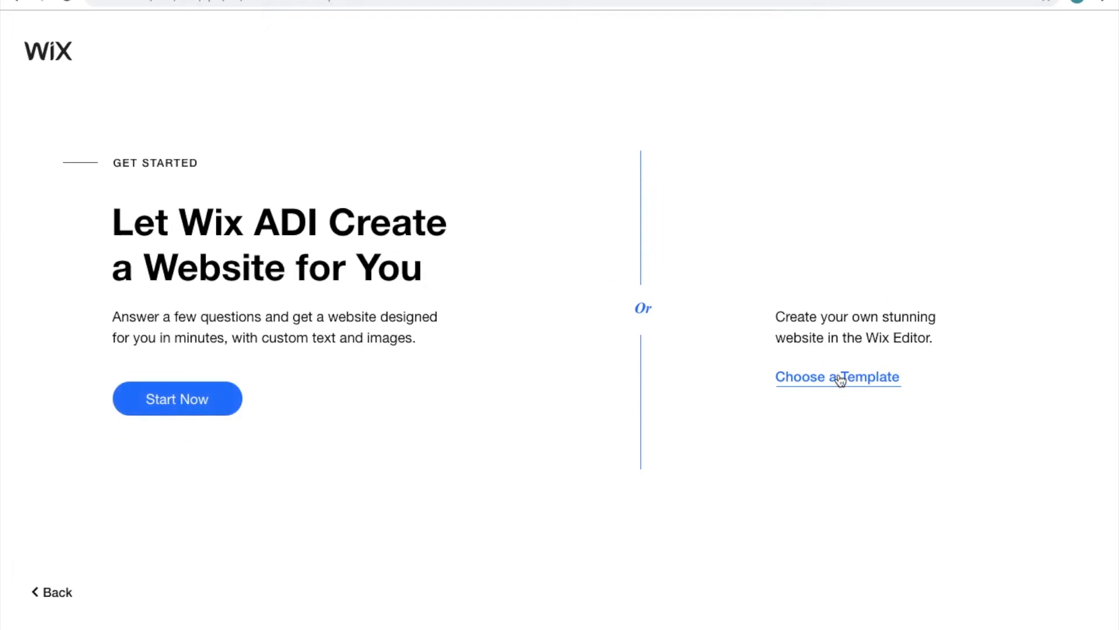
- Start building a site with Wix ADI and set the site type to Camping Store
{"action": "left_click", "coordinate": [185, 414]}
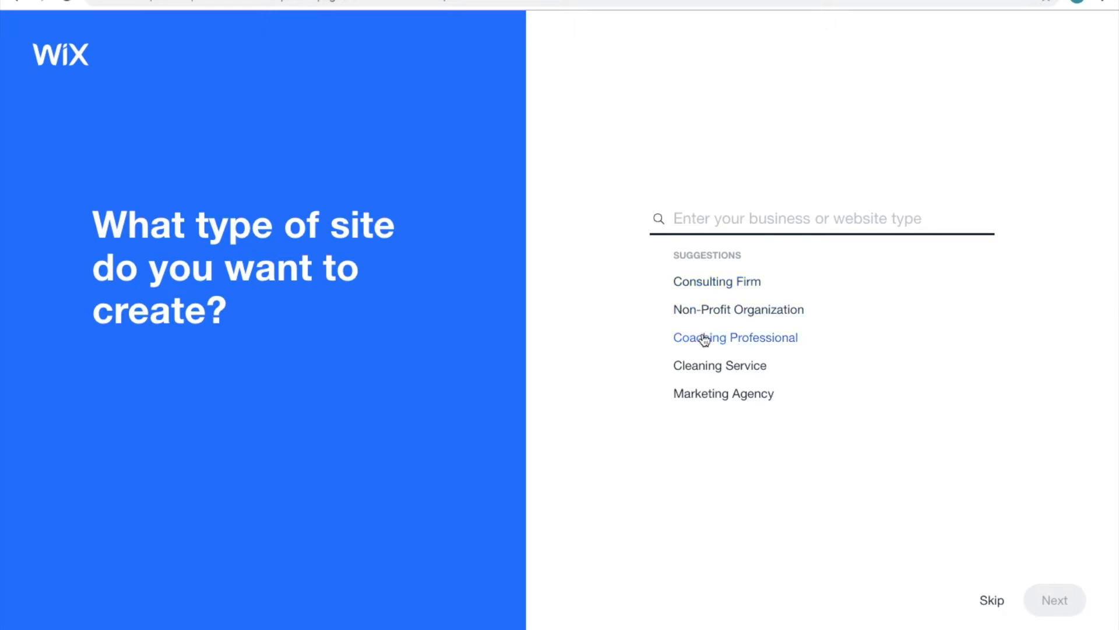
{"action": "left_click", "coordinate": [745, 208]}
{"action": "type", "text": "C"}
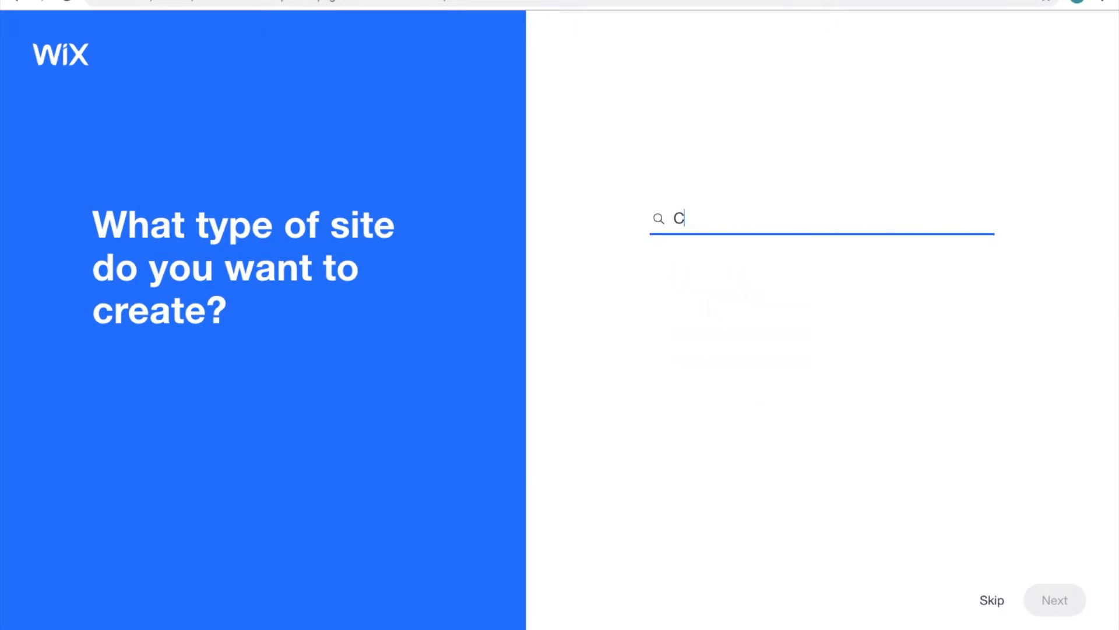
{"action": "type", "text": "amping"}
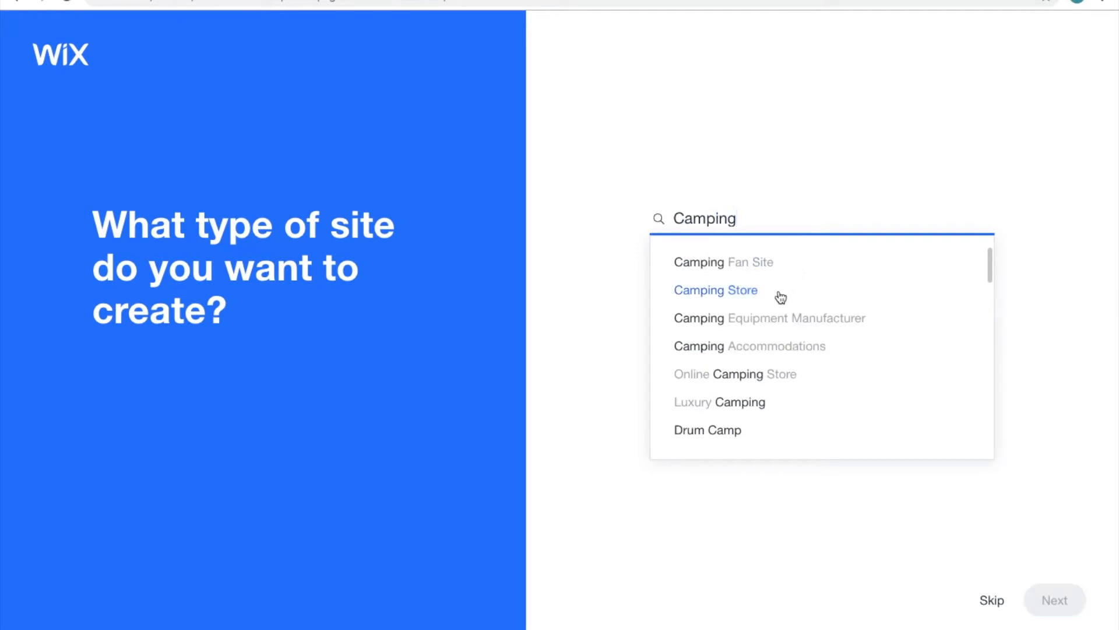
{"action": "left_click", "coordinate": [781, 297]}
{"action": "left_click", "coordinate": [1058, 603]}
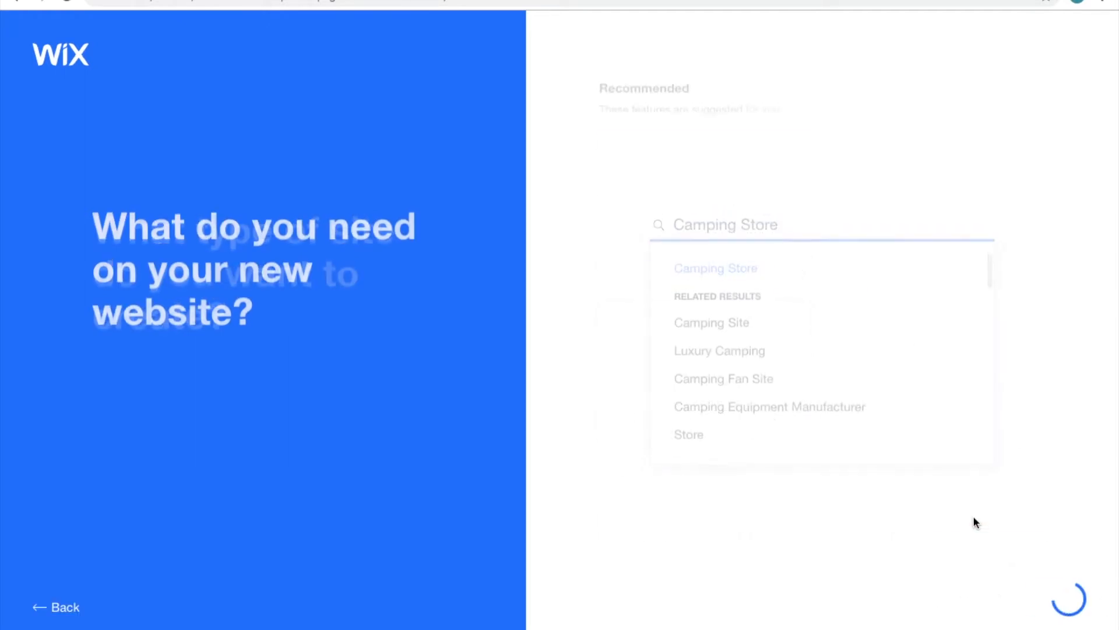
- Add the Blog feature to the new website alongside the preselected Chat feature
{"action": "scroll", "coordinate": [776, 263], "scroll_direction": "down", "scroll_amount": 1}
{"action": "scroll", "coordinate": [774, 263], "scroll_direction": "up", "scroll_amount": 1}
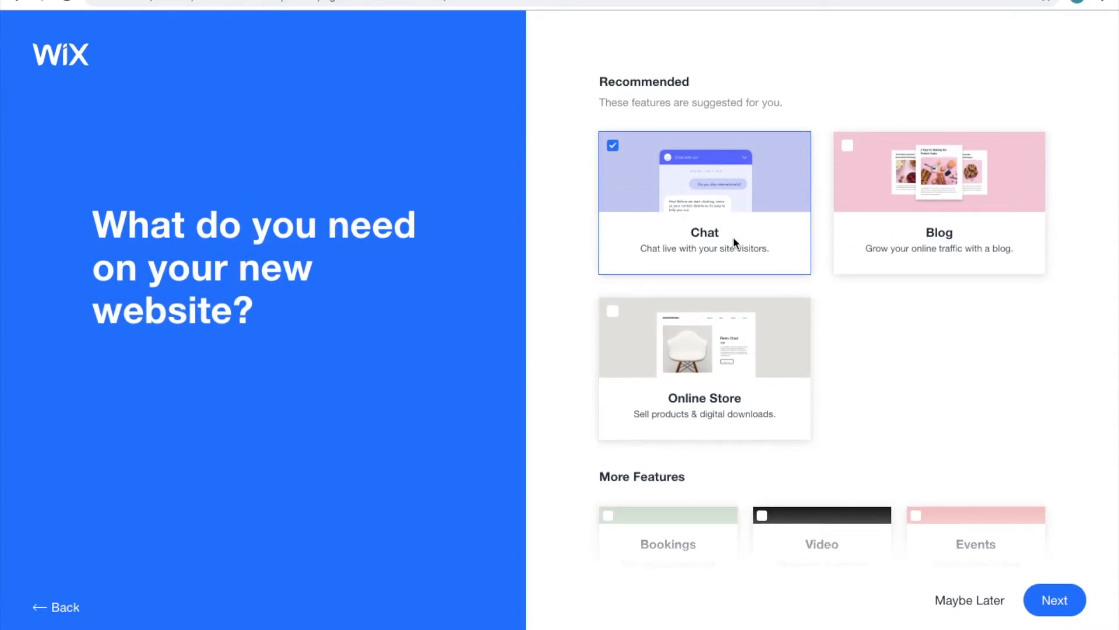
{"action": "scroll", "coordinate": [732, 236], "scroll_direction": "down", "scroll_amount": 1}
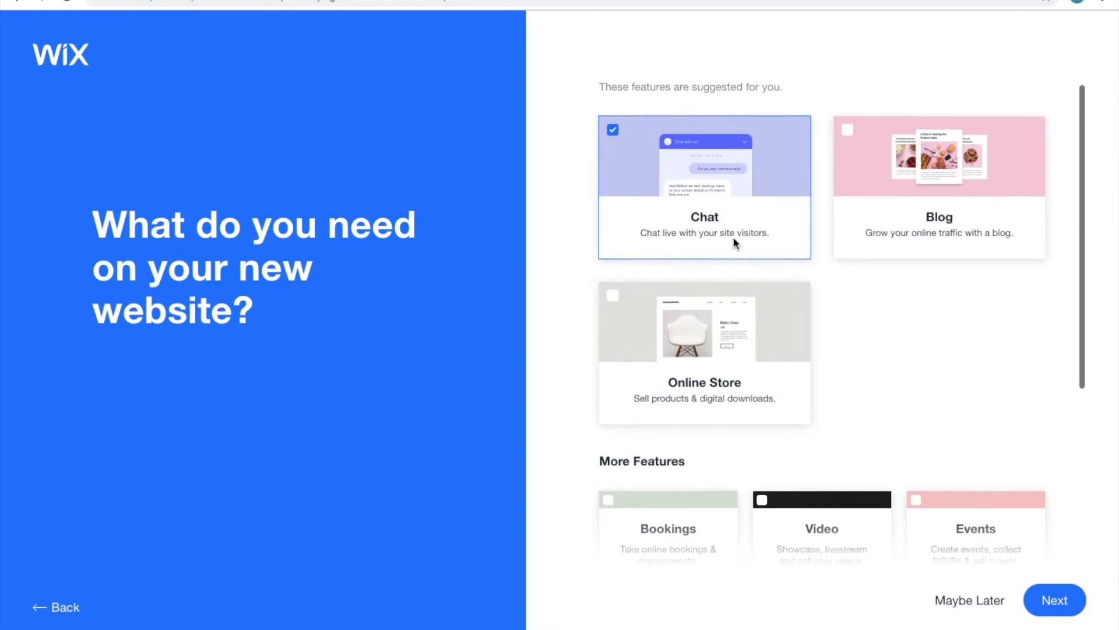
{"action": "scroll", "coordinate": [733, 236], "scroll_direction": "up", "scroll_amount": 1}
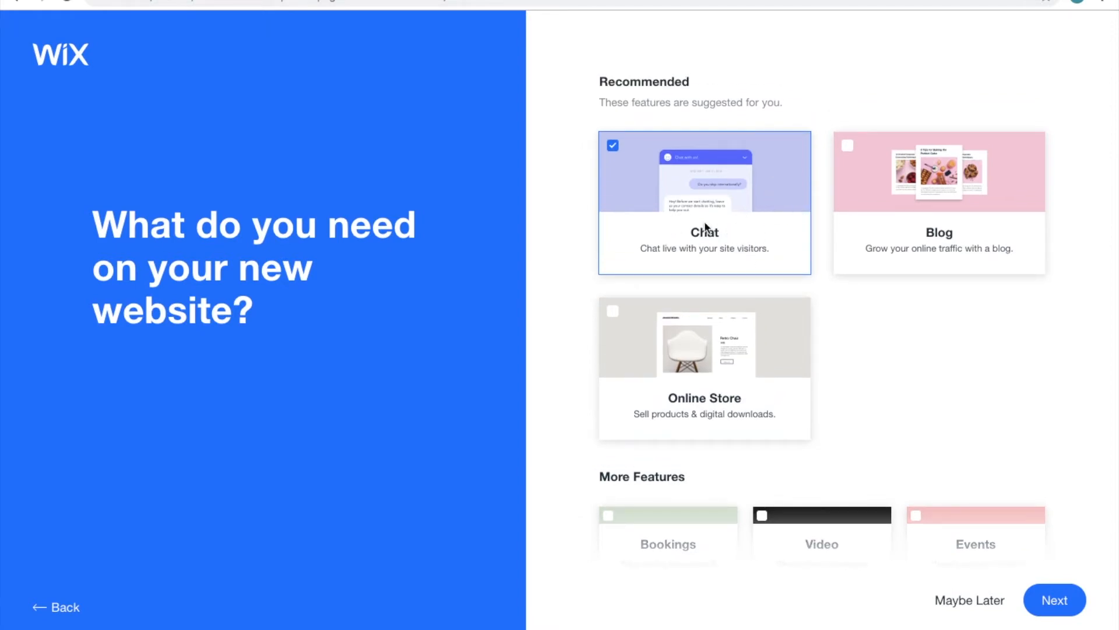
{"action": "left_click", "coordinate": [910, 224]}
- Add the Online Store feature as well, look over the additional features and continue with the chosen set
{"action": "scroll", "coordinate": [910, 223], "scroll_direction": "down", "scroll_amount": 1}
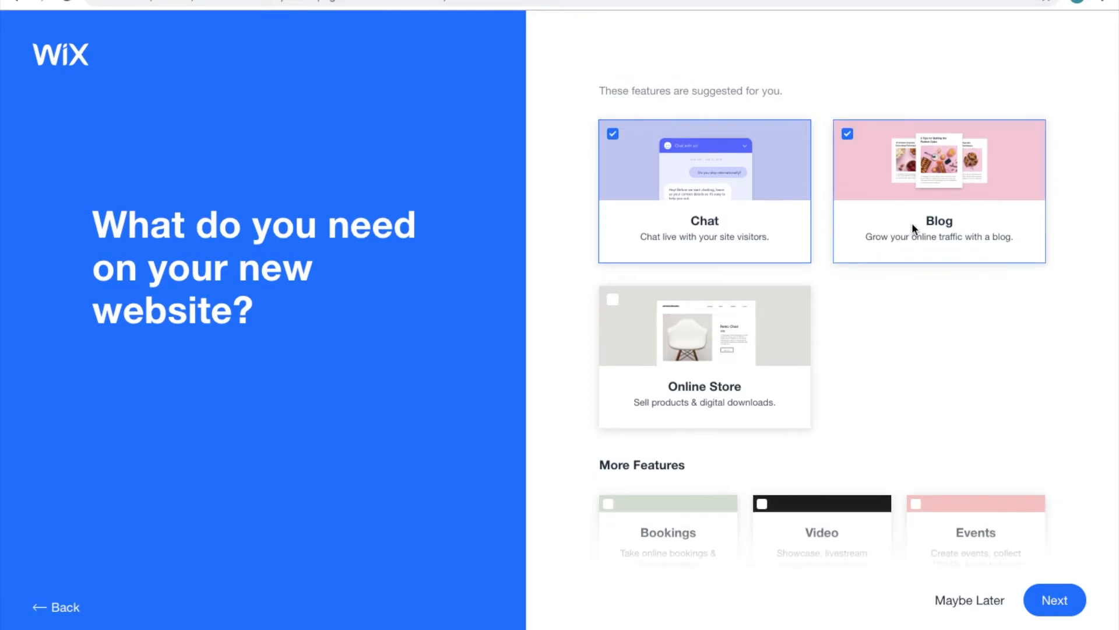
{"action": "scroll", "coordinate": [840, 245], "scroll_direction": "down", "scroll_amount": 3}
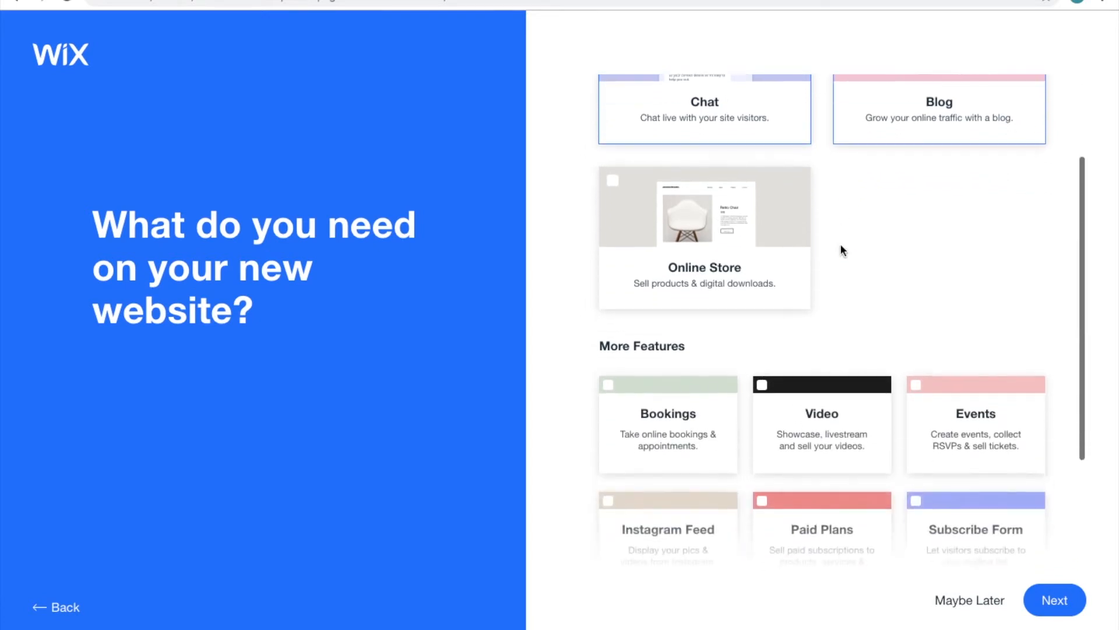
{"action": "scroll", "coordinate": [841, 249], "scroll_direction": "down", "scroll_amount": 2}
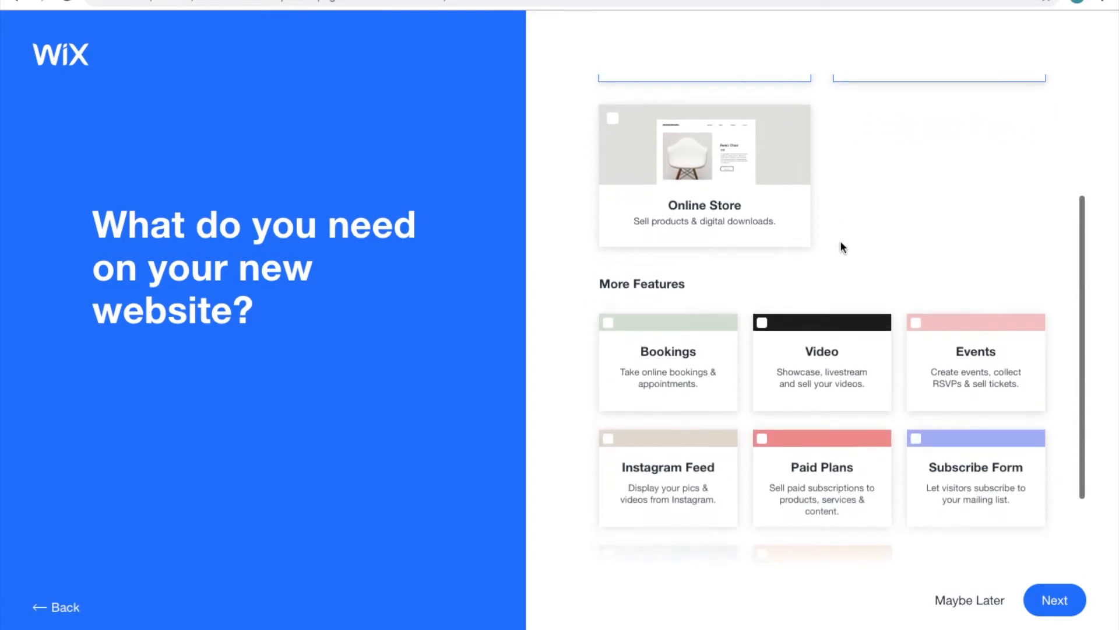
{"action": "scroll", "coordinate": [840, 242], "scroll_direction": "down", "scroll_amount": 1}
{"action": "scroll", "coordinate": [841, 242], "scroll_direction": "up", "scroll_amount": 1}
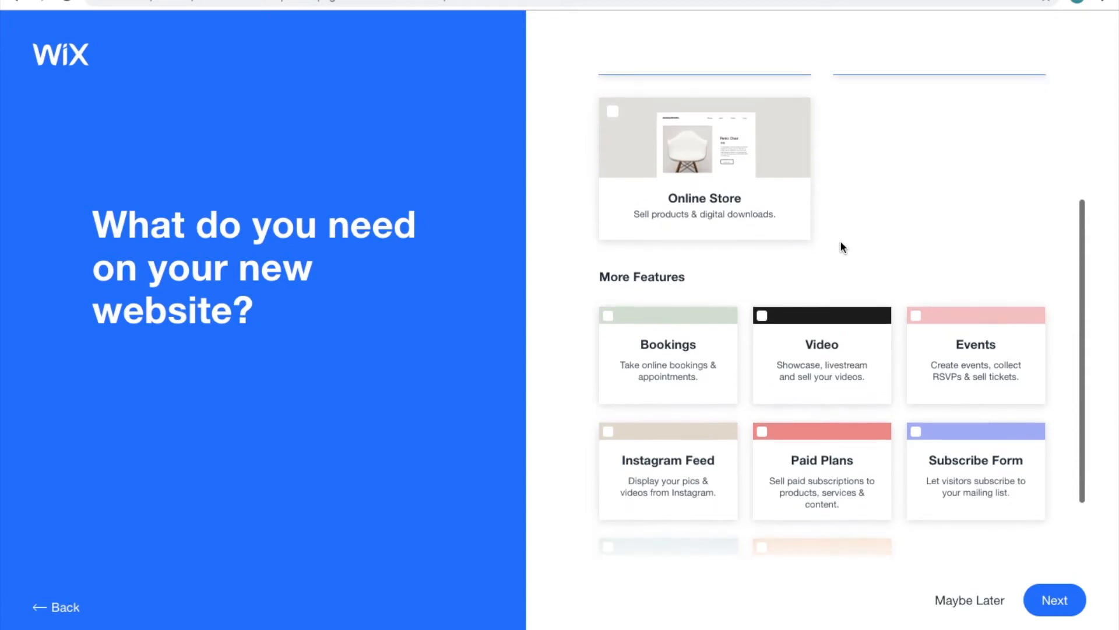
{"action": "left_click", "coordinate": [765, 206]}
{"action": "scroll", "coordinate": [849, 251], "scroll_direction": "up", "scroll_amount": 2}
{"action": "scroll", "coordinate": [848, 252], "scroll_direction": "down", "scroll_amount": 3}
{"action": "scroll", "coordinate": [848, 246], "scroll_direction": "down", "scroll_amount": 2}
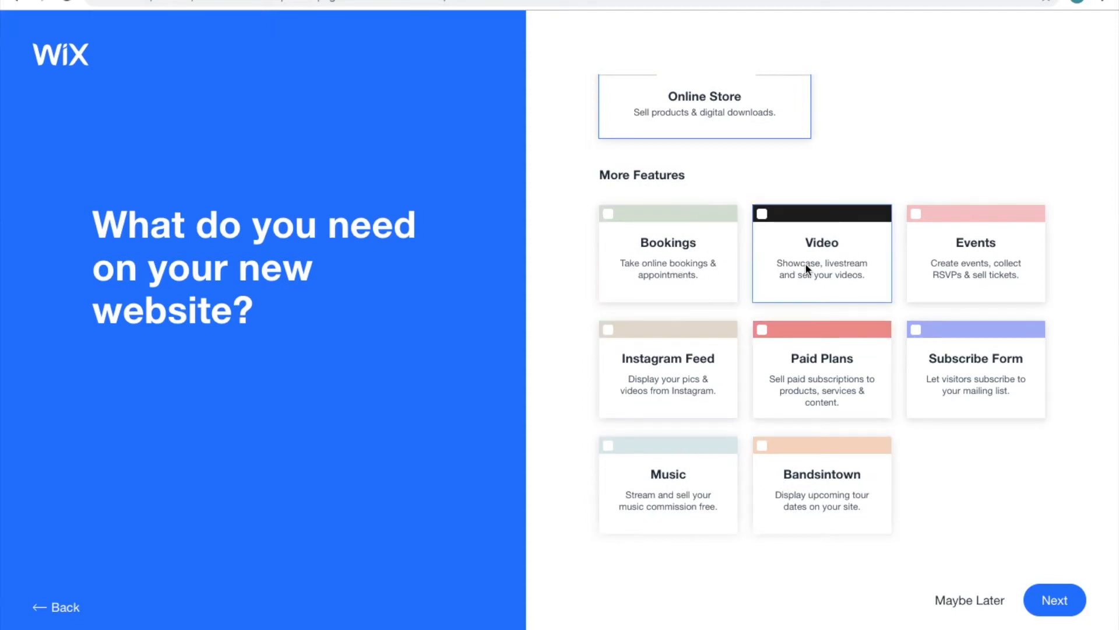
{"action": "scroll", "coordinate": [775, 421], "scroll_direction": "up", "scroll_amount": 3}
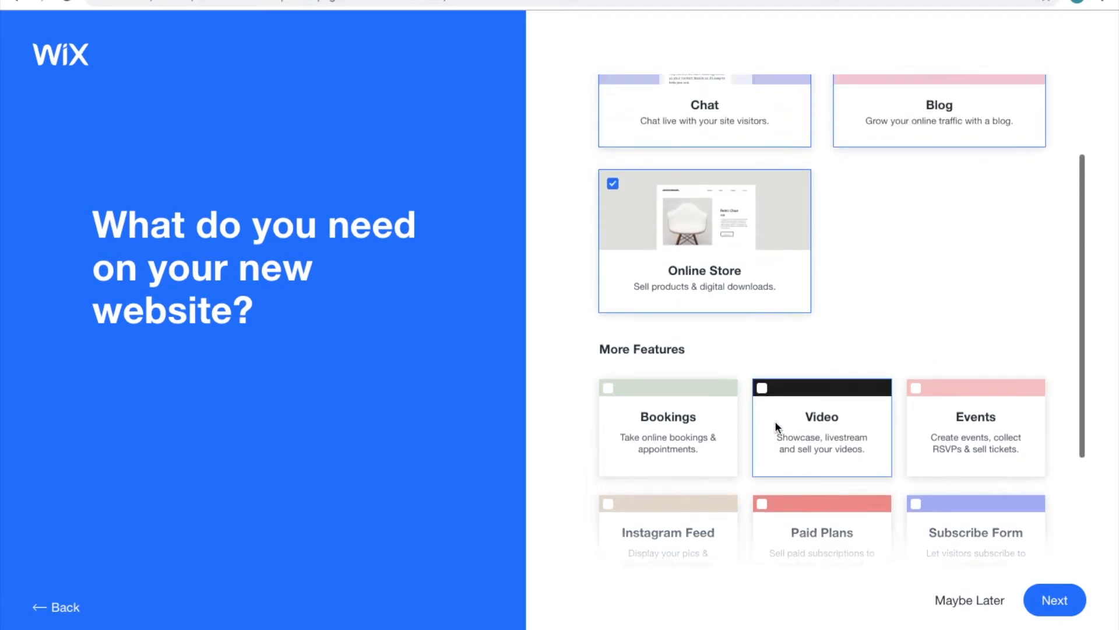
{"action": "scroll", "coordinate": [1002, 484], "scroll_direction": "up", "scroll_amount": 3}
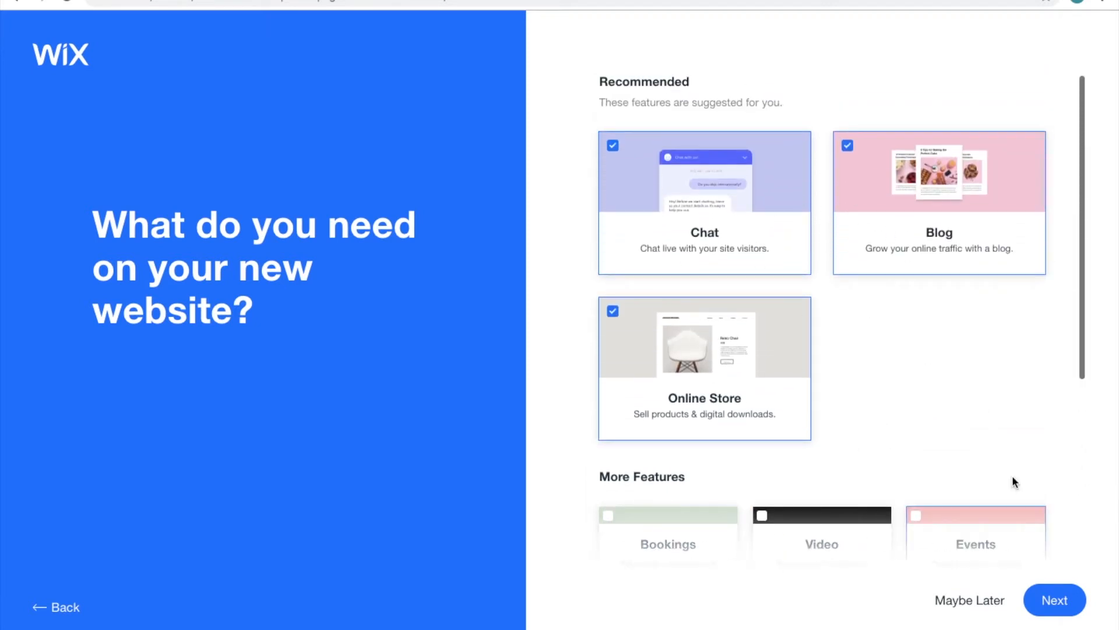
{"action": "left_click", "coordinate": [1046, 609]}
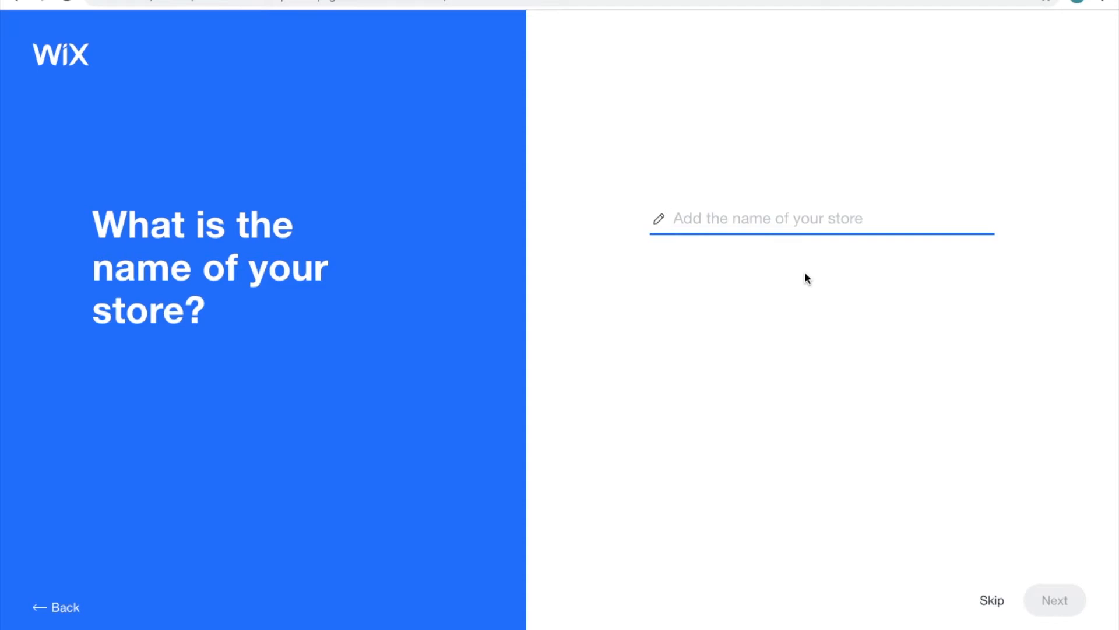
- Name the store Near Nature and proceed past the content import and business info without adding anything
{"action": "type", "text": "Na"}
{"action": "type", "text": "ar Nature"}
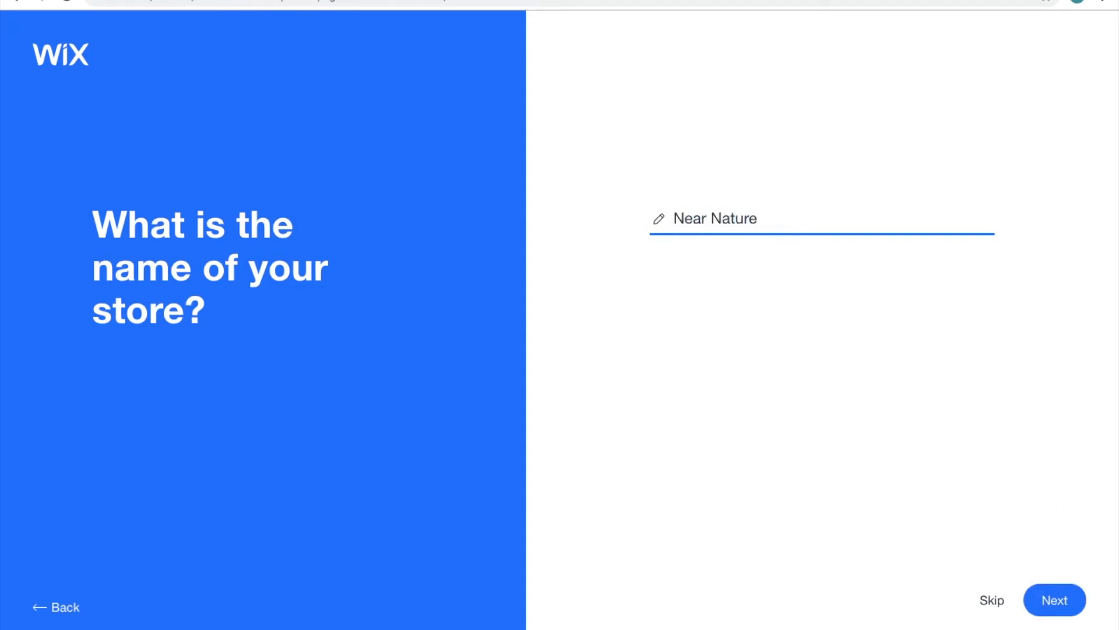
{"action": "left_click", "coordinate": [1055, 600]}
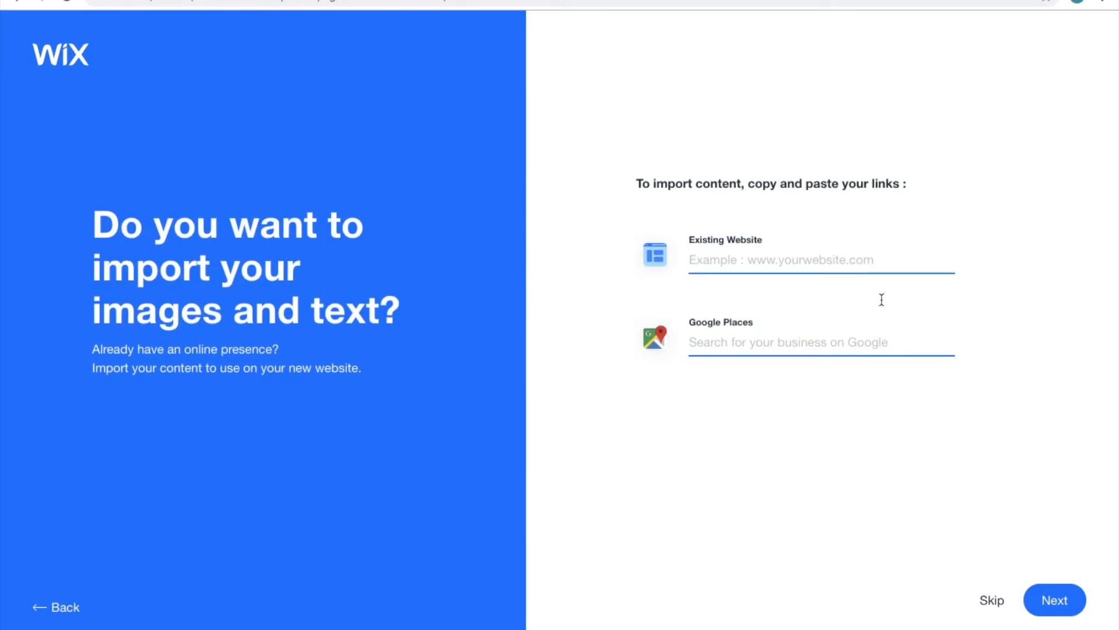
{"action": "left_click", "coordinate": [991, 601]}
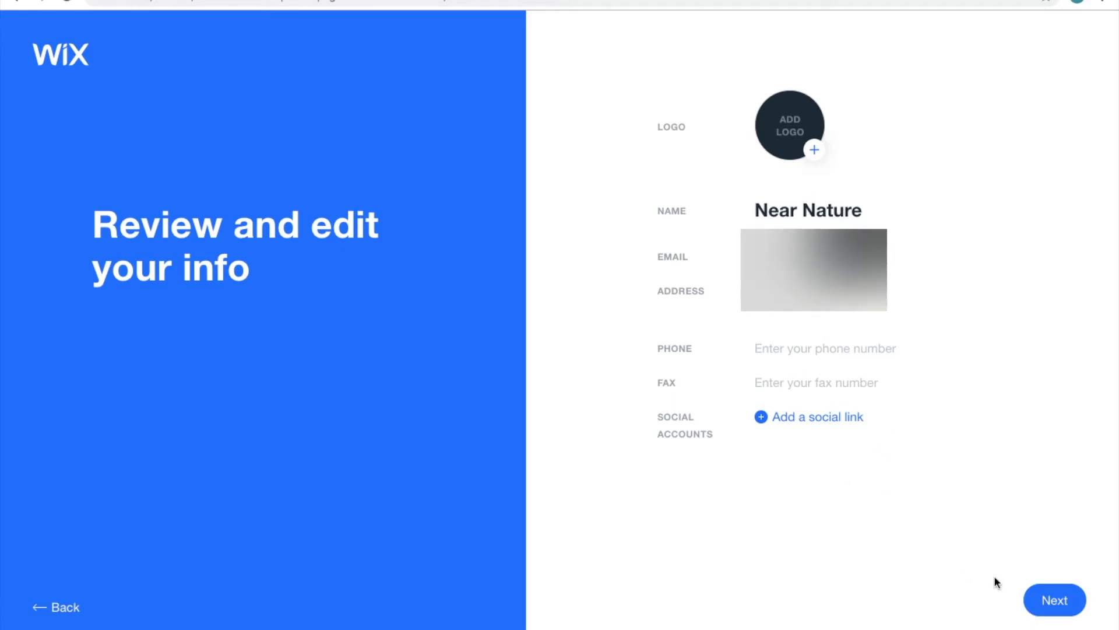
{"action": "left_click", "coordinate": [1058, 603]}
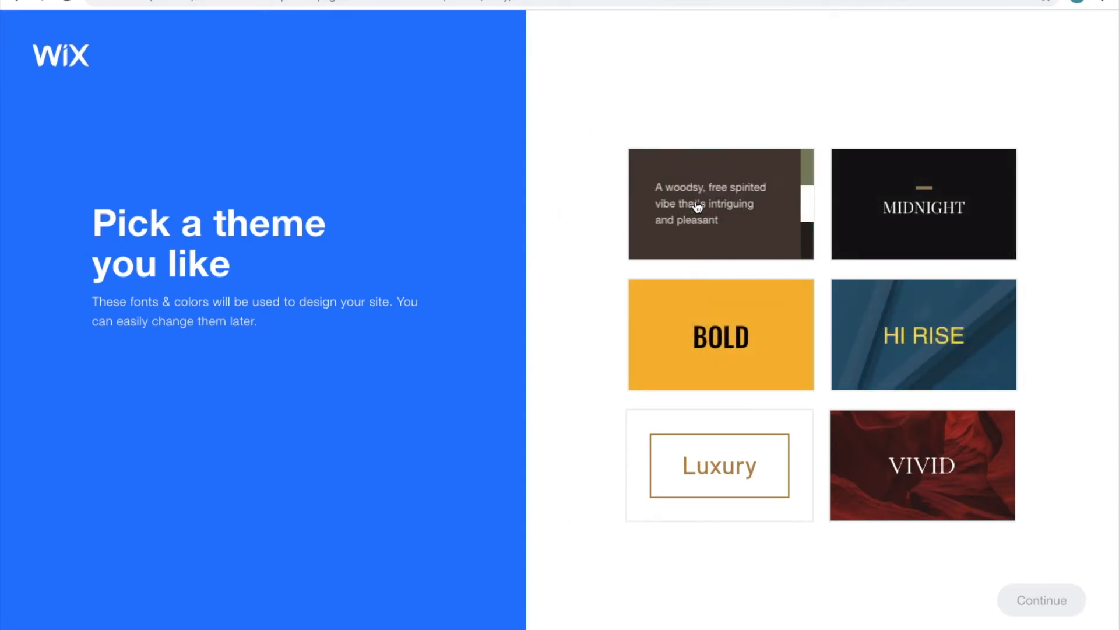
- Choose the woodsy, free-spirited theme and the homepage design whose top photo shows campers beside an orange tent
{"action": "left_click", "coordinate": [733, 210]}
{"action": "left_click", "coordinate": [1024, 606]}
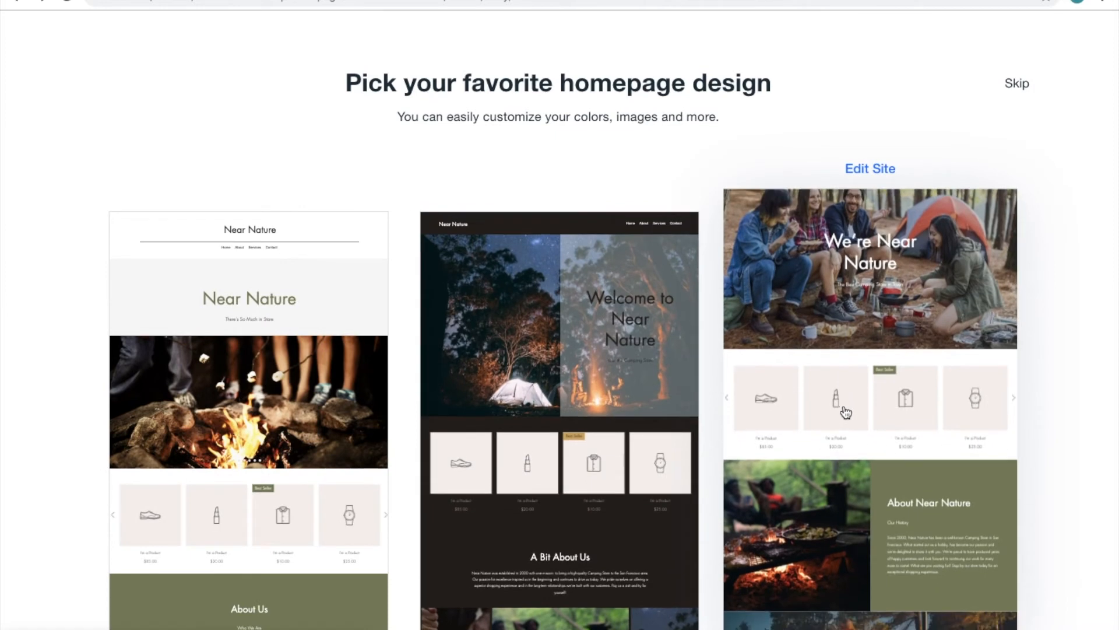
{"action": "left_click", "coordinate": [845, 412]}
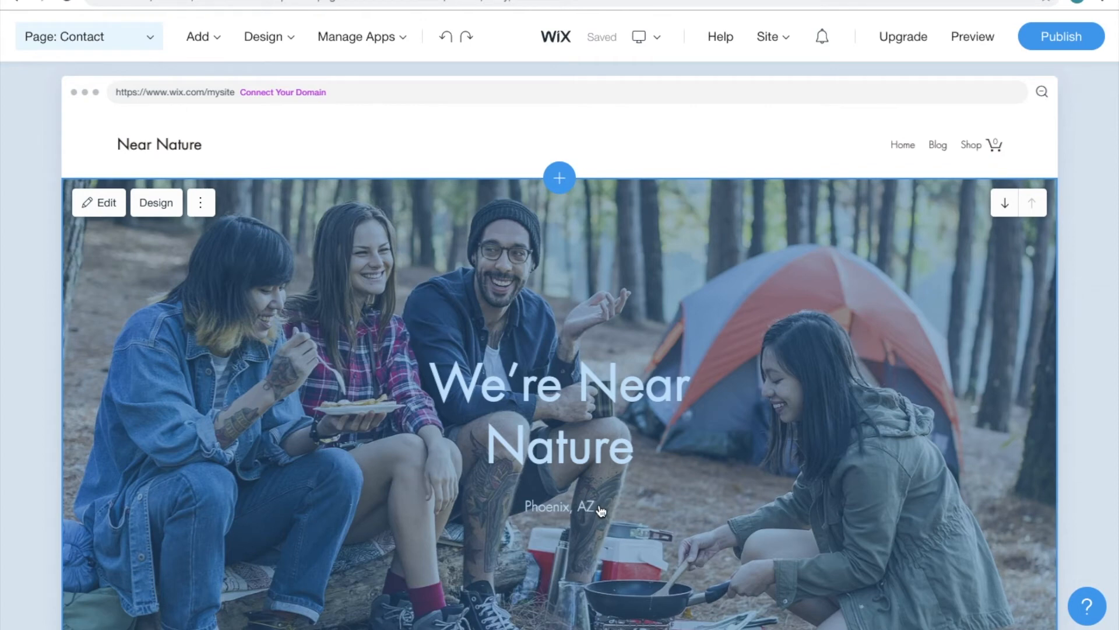
- Change the welcome section's subtitle to "Tempe, AZ" and close the section's settings
{"action": "left_click", "coordinate": [101, 203]}
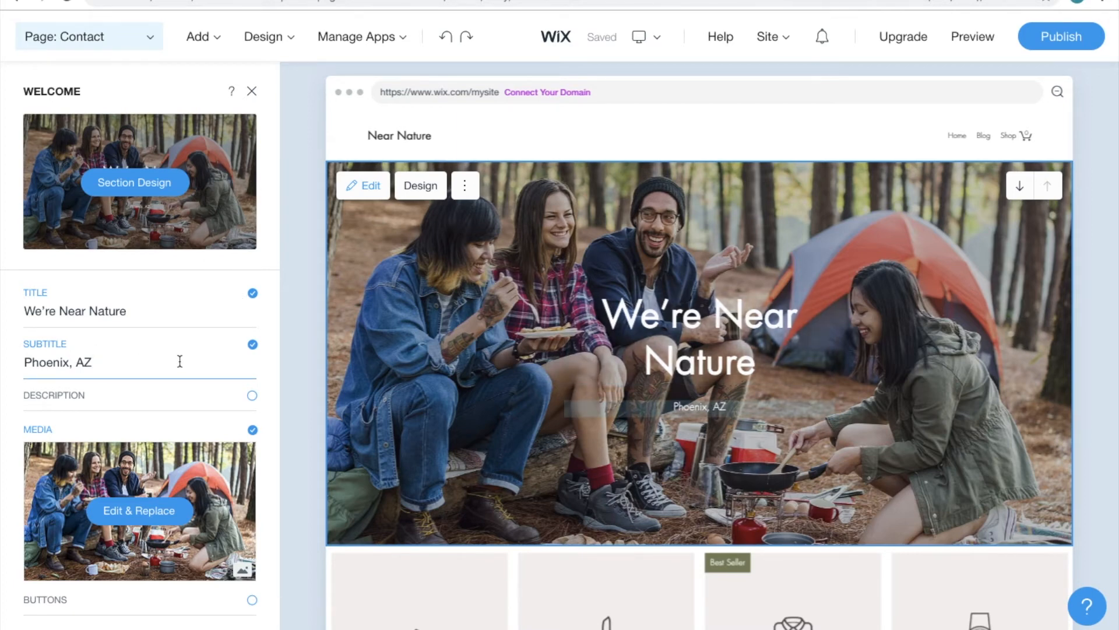
{"action": "left_click", "coordinate": [146, 362]}
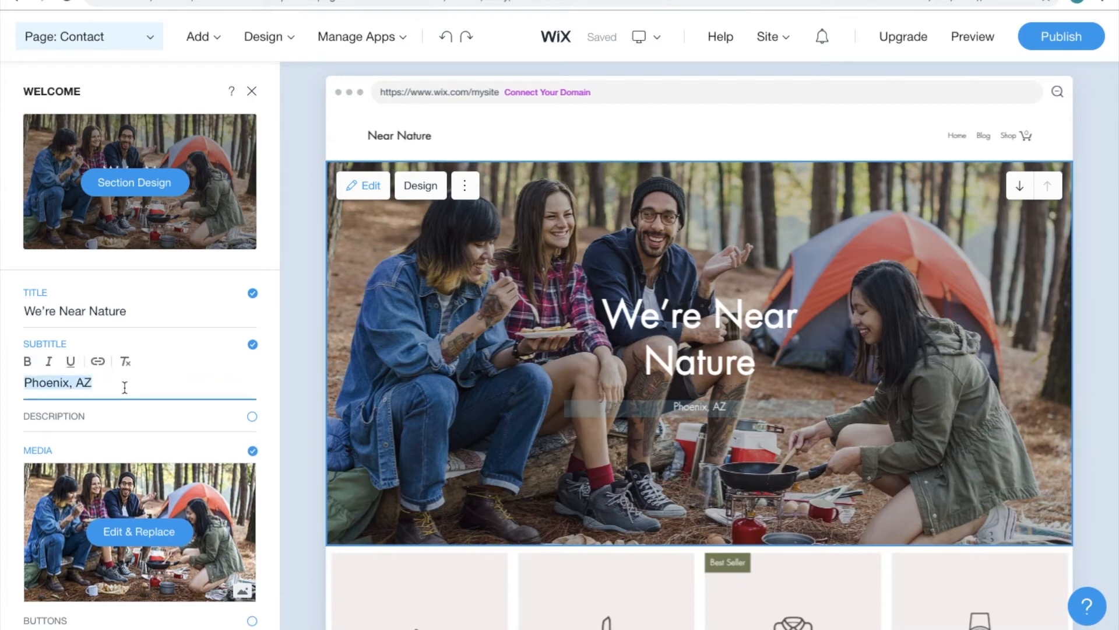
{"action": "type", "text": "Tempe, AZ"}
{"action": "left_click", "coordinate": [251, 91]}
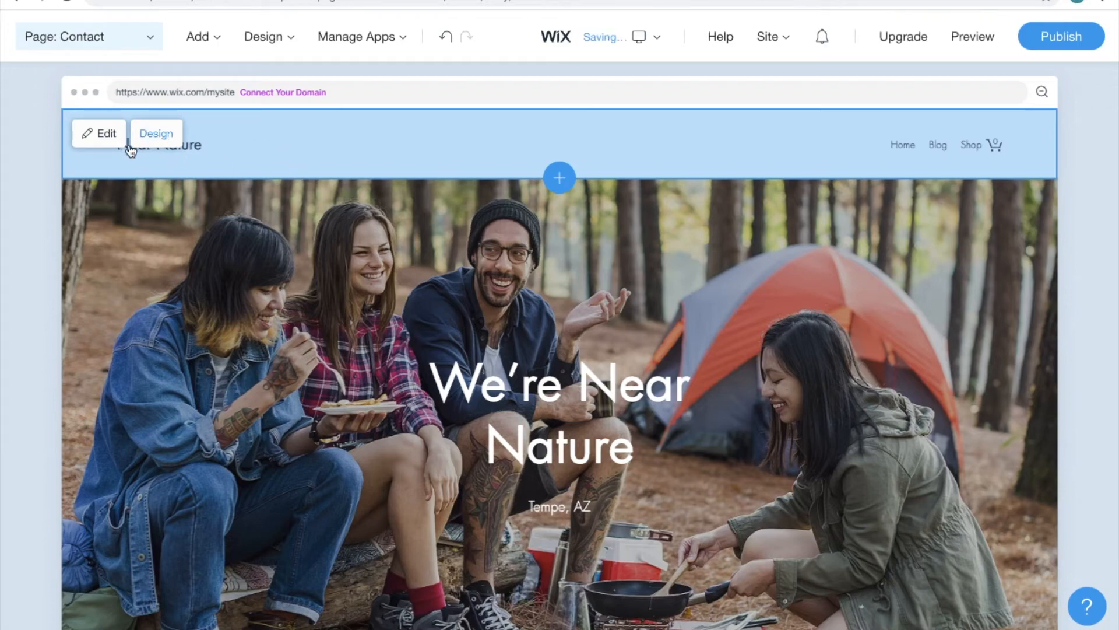
- Enable the logo in the site header and open the image chooser to replace the placeholder logo
{"action": "left_click", "coordinate": [107, 143]}
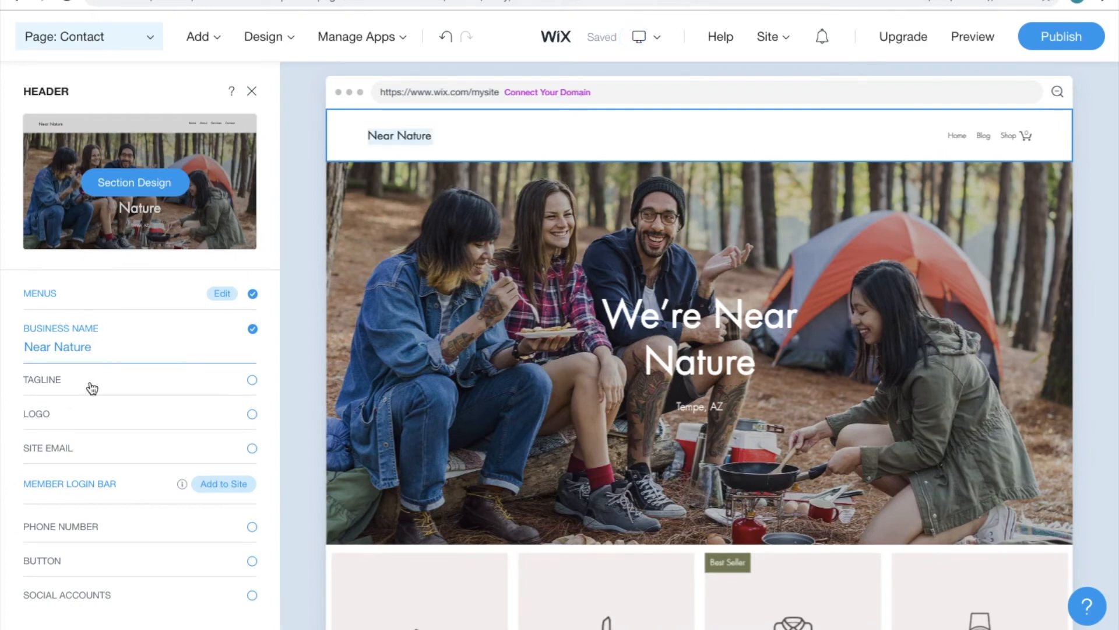
{"action": "left_click", "coordinate": [236, 418]}
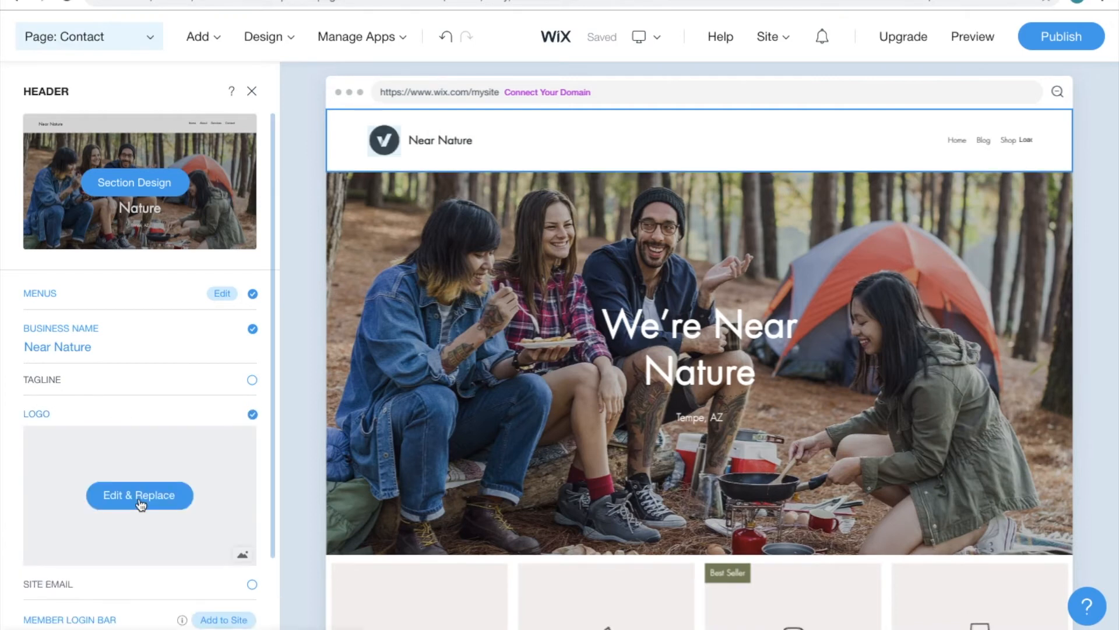
{"action": "left_click", "coordinate": [139, 500]}
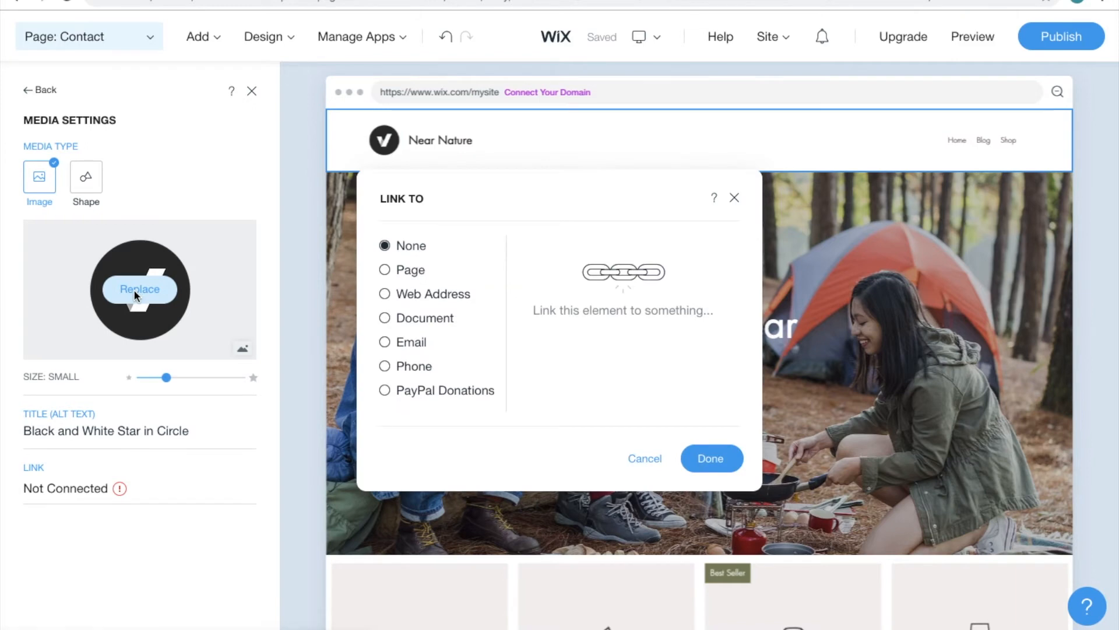
{"action": "left_click", "coordinate": [143, 292]}
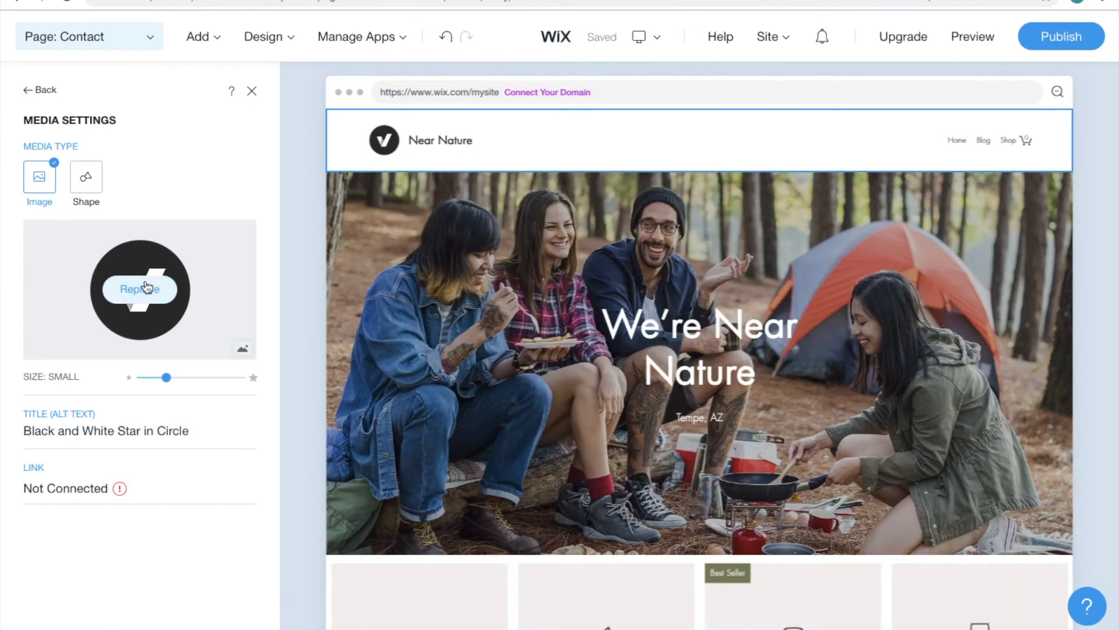
{"action": "left_click", "coordinate": [155, 293]}
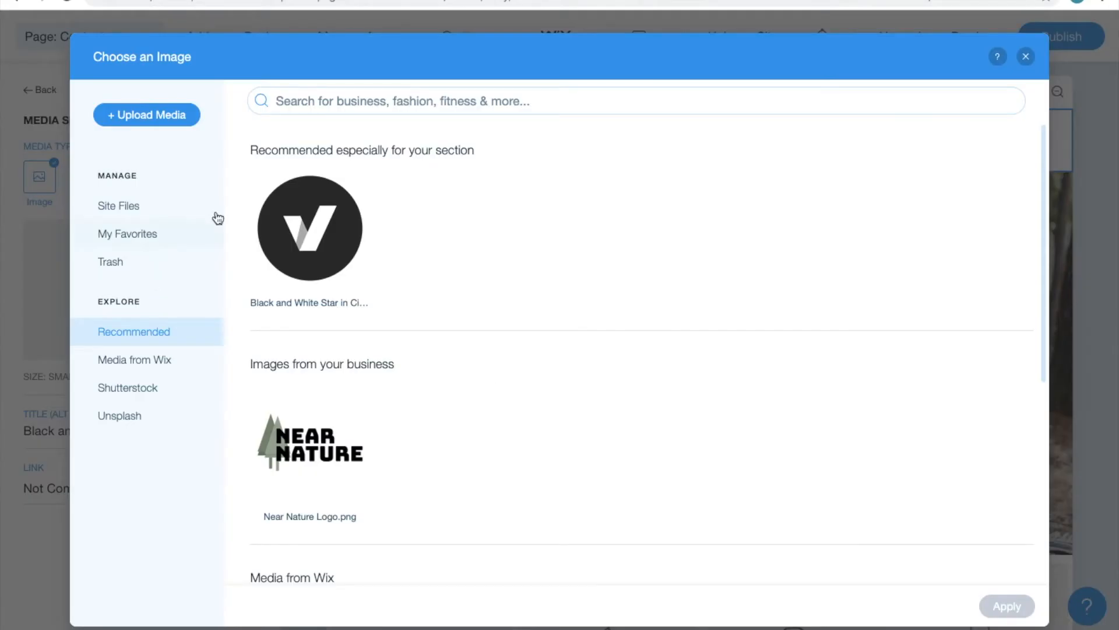
- Upload "Near Nature Logo.png" from the computer, apply it as the header logo and decline creating a color palette from it
{"action": "scroll", "coordinate": [466, 418], "scroll_direction": "down", "scroll_amount": 6}
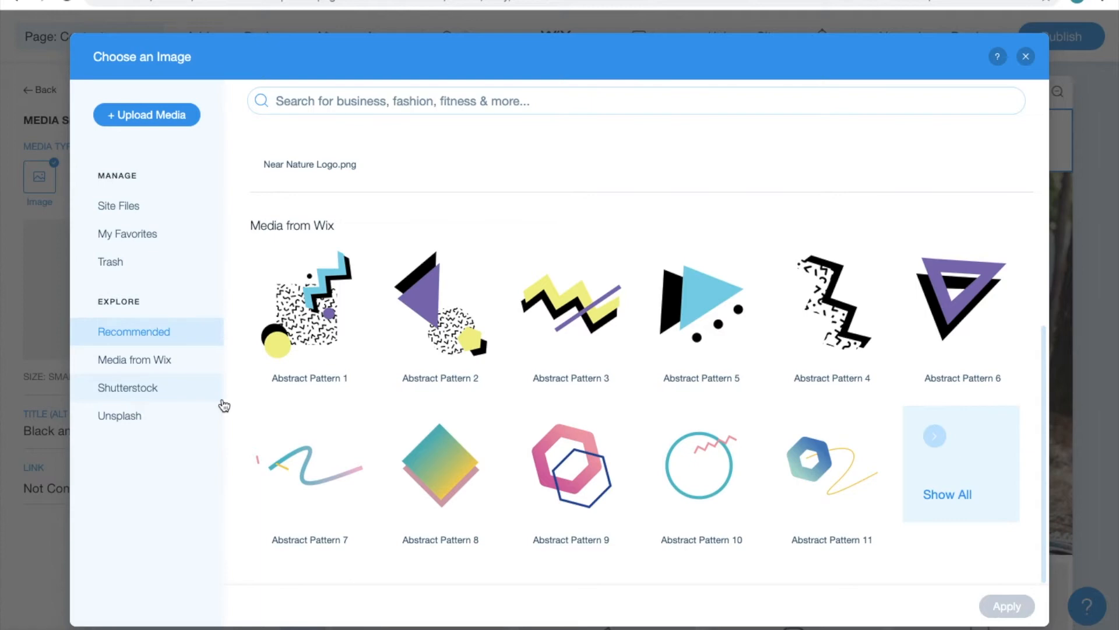
{"action": "left_click", "coordinate": [143, 122]}
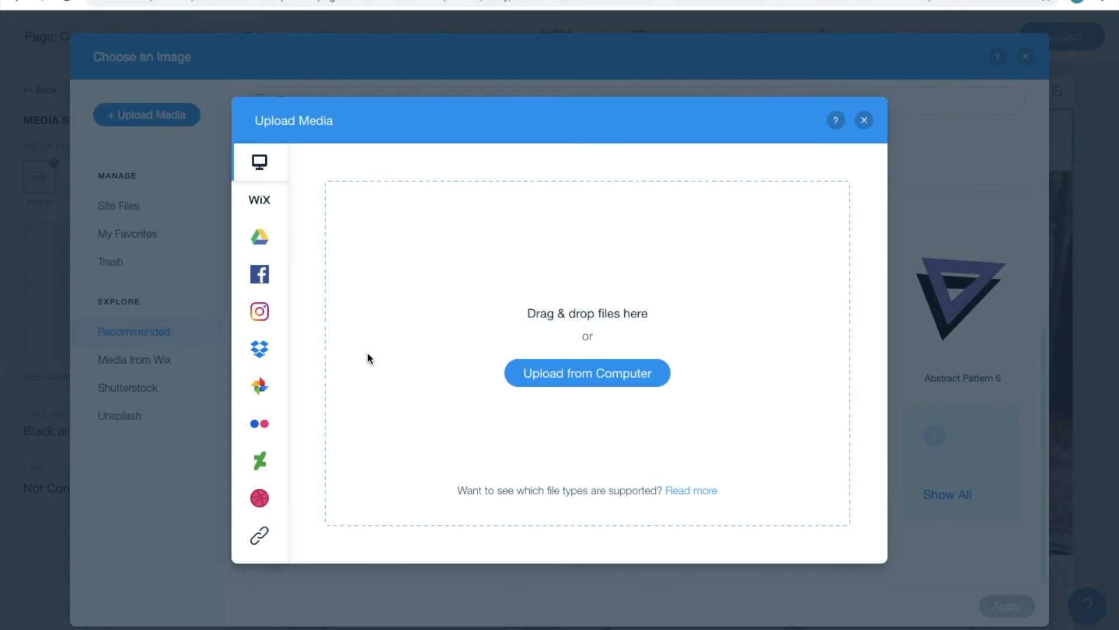
{"action": "left_click", "coordinate": [547, 376]}
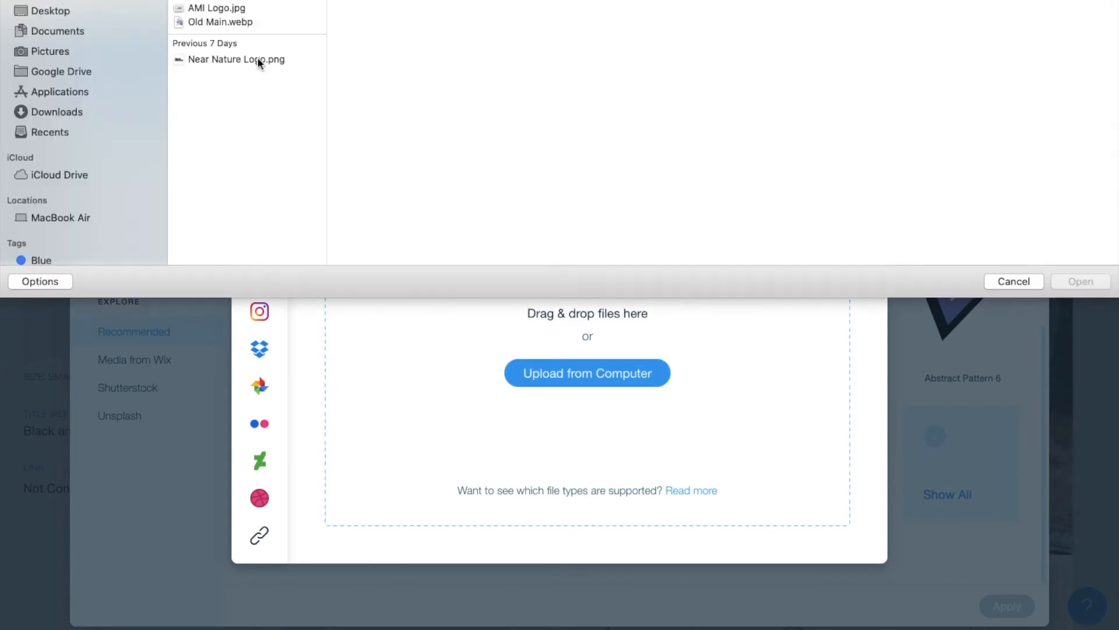
{"action": "left_click", "coordinate": [256, 60]}
{"action": "left_click", "coordinate": [1075, 284]}
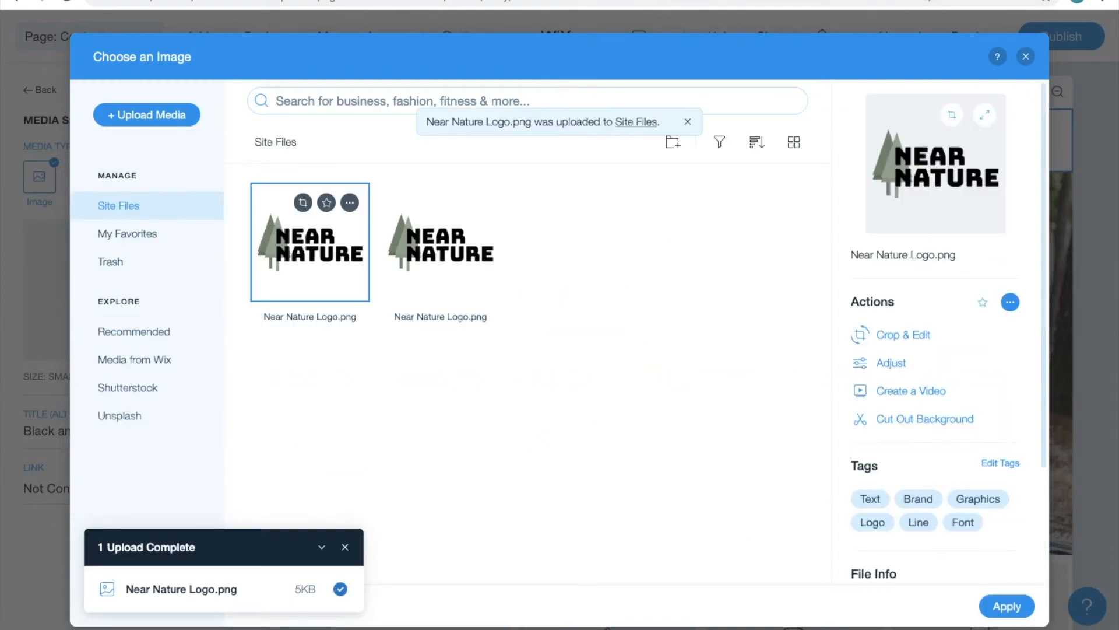
{"action": "left_click", "coordinate": [995, 606]}
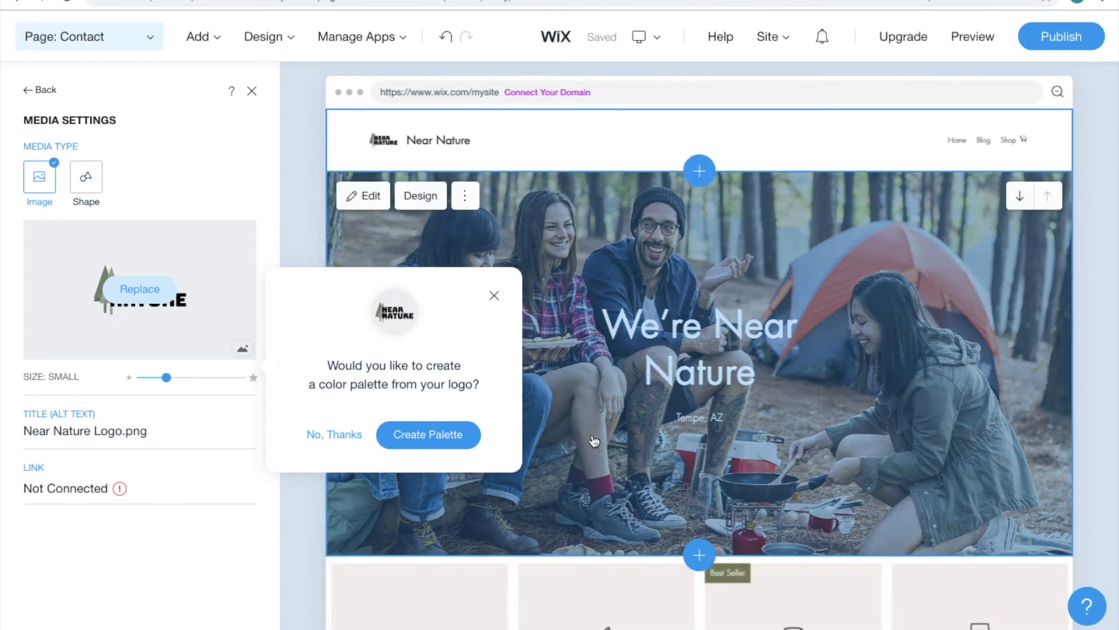
{"action": "left_click", "coordinate": [344, 434]}
{"action": "scroll", "coordinate": [502, 350], "scroll_direction": "down", "scroll_amount": 12}
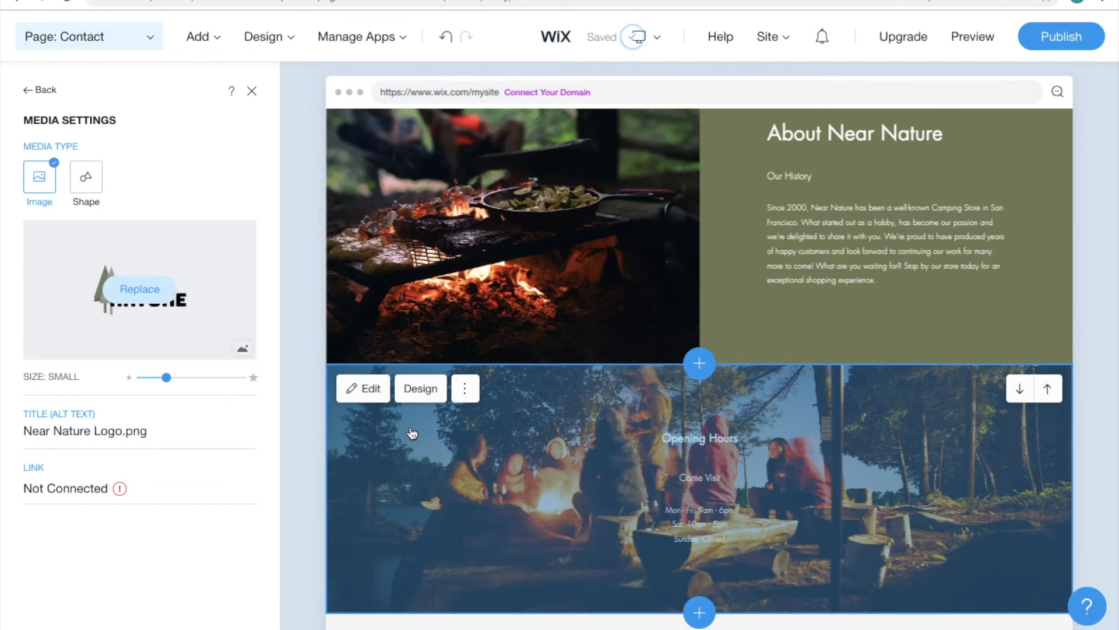
- Add a Contact page using the layout with contact details beside the form above a map, and open its contact section for editing
{"action": "scroll", "coordinate": [408, 435], "scroll_direction": "up", "scroll_amount": 10}
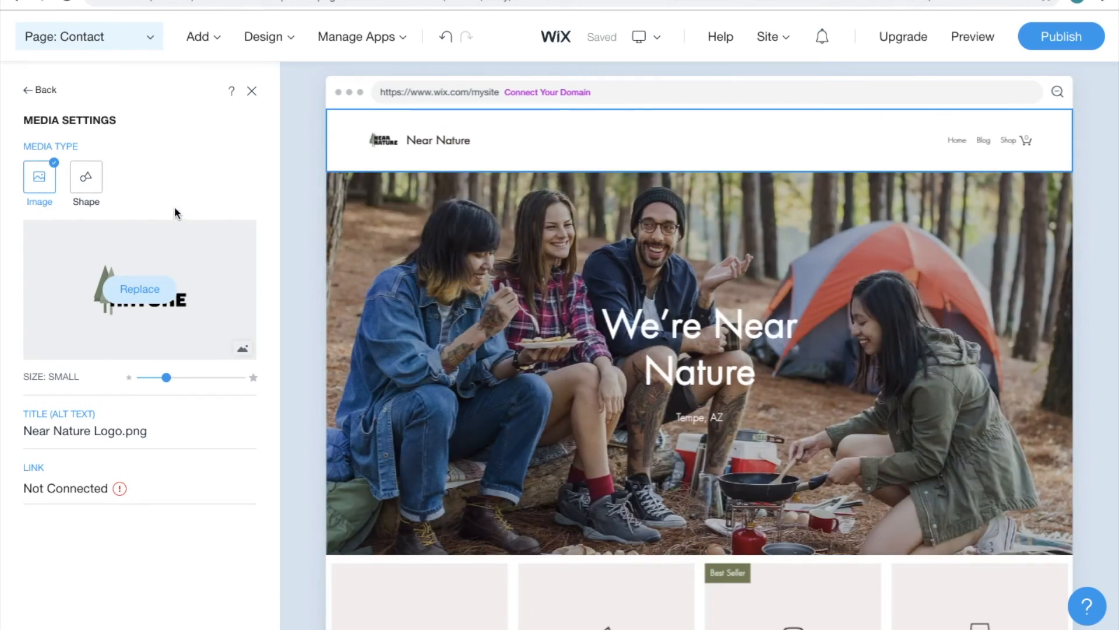
{"action": "mouse_move", "coordinate": [202, 38]}
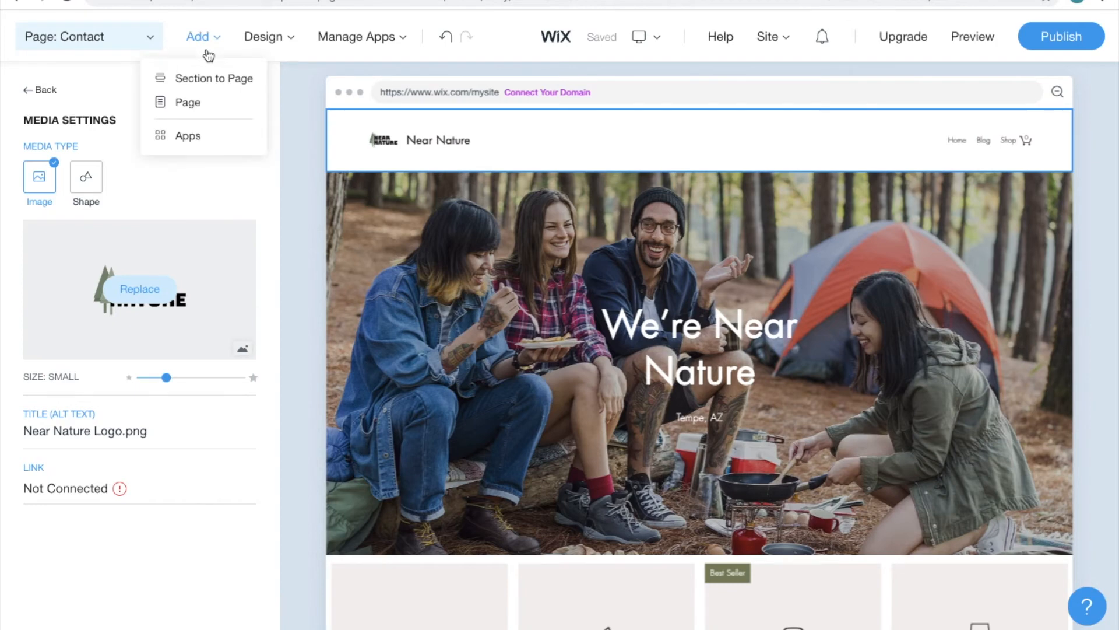
{"action": "left_click", "coordinate": [187, 105]}
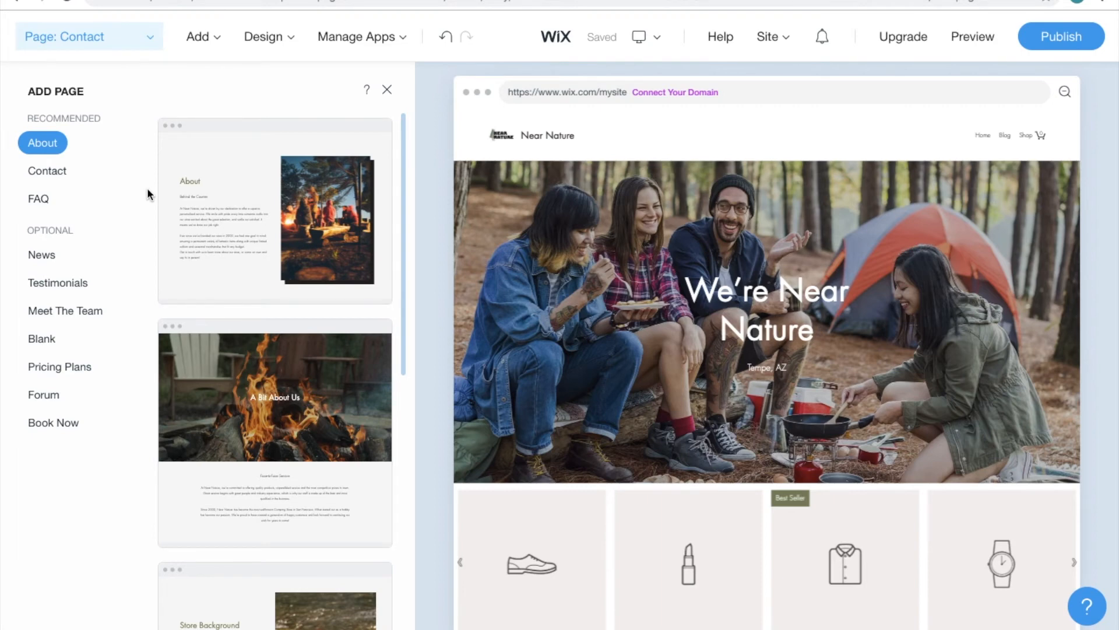
{"action": "left_click", "coordinate": [43, 175]}
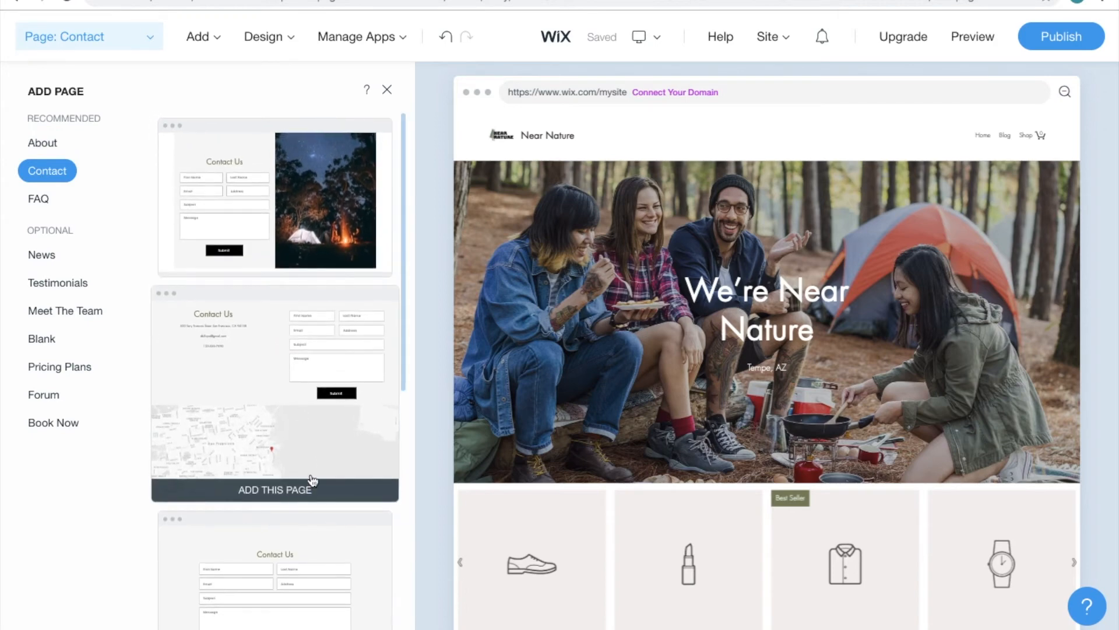
{"action": "scroll", "coordinate": [315, 537], "scroll_direction": "down", "scroll_amount": 5}
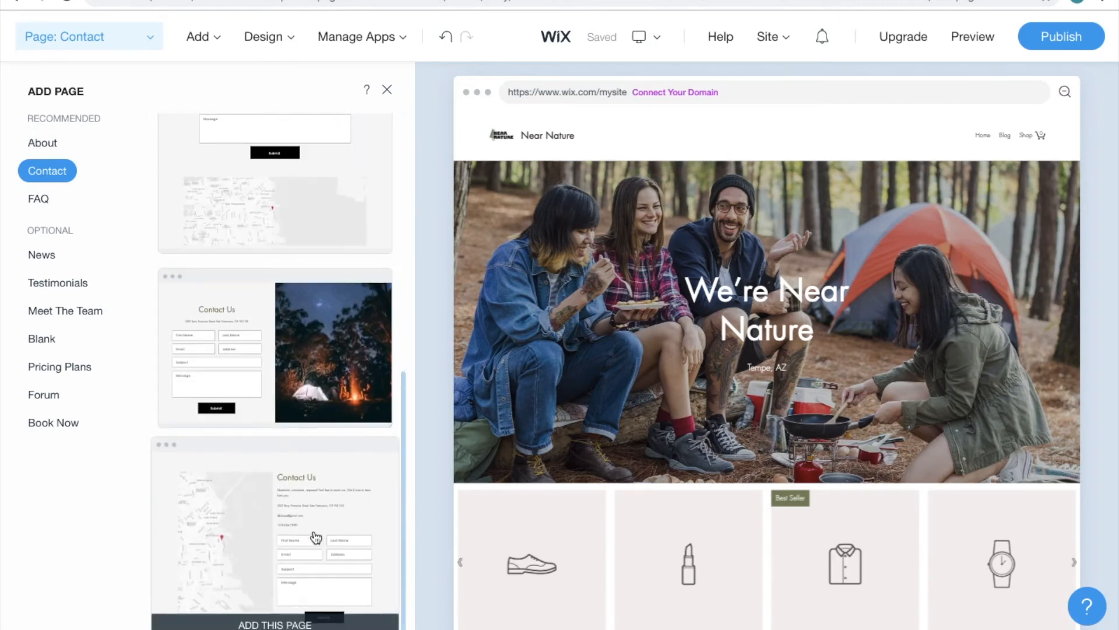
{"action": "scroll", "coordinate": [316, 536], "scroll_direction": "up", "scroll_amount": 9}
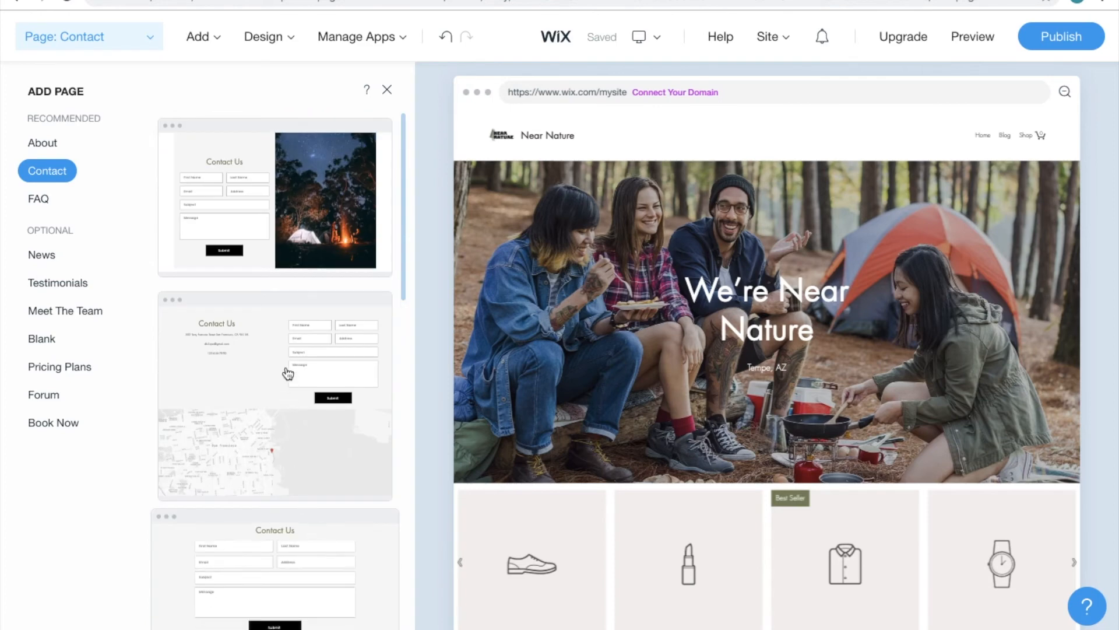
{"action": "left_click", "coordinate": [273, 344]}
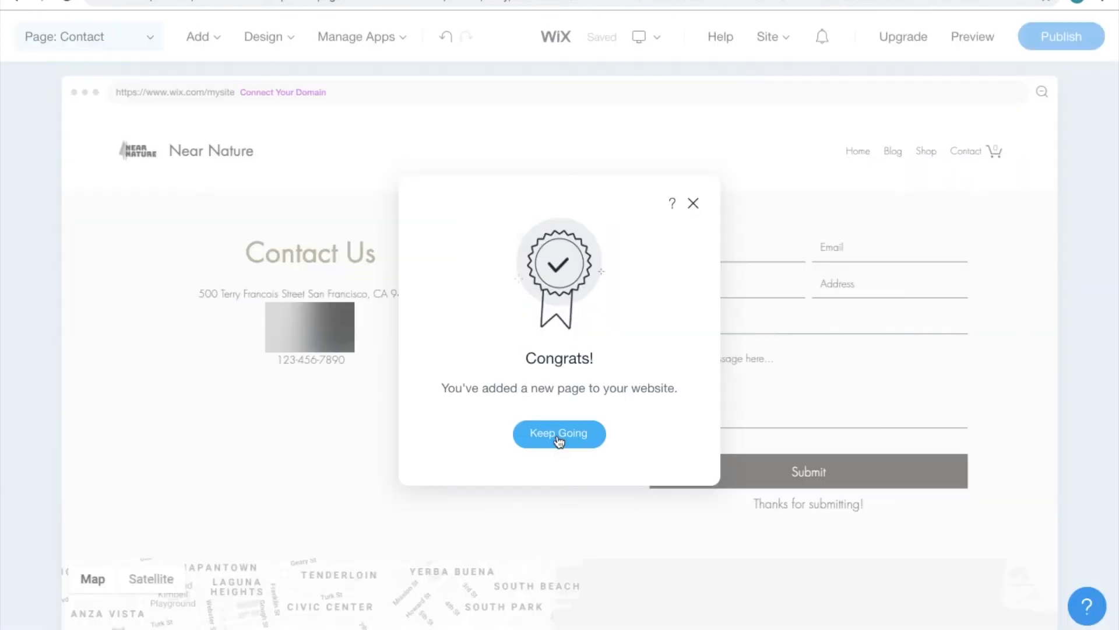
{"action": "left_click", "coordinate": [559, 440]}
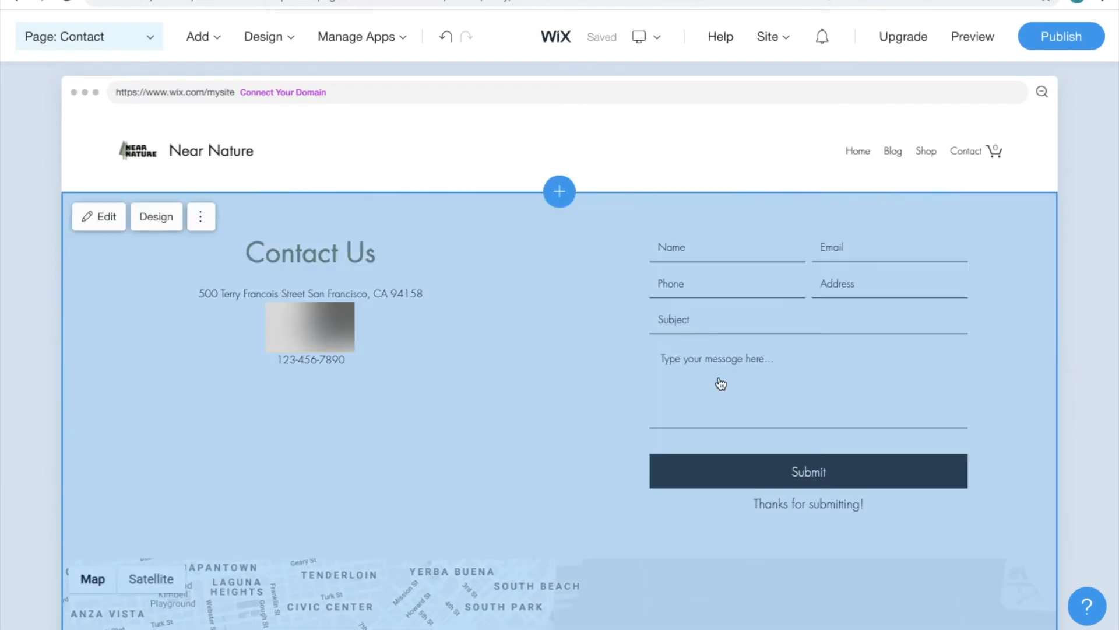
{"action": "left_click", "coordinate": [105, 219]}
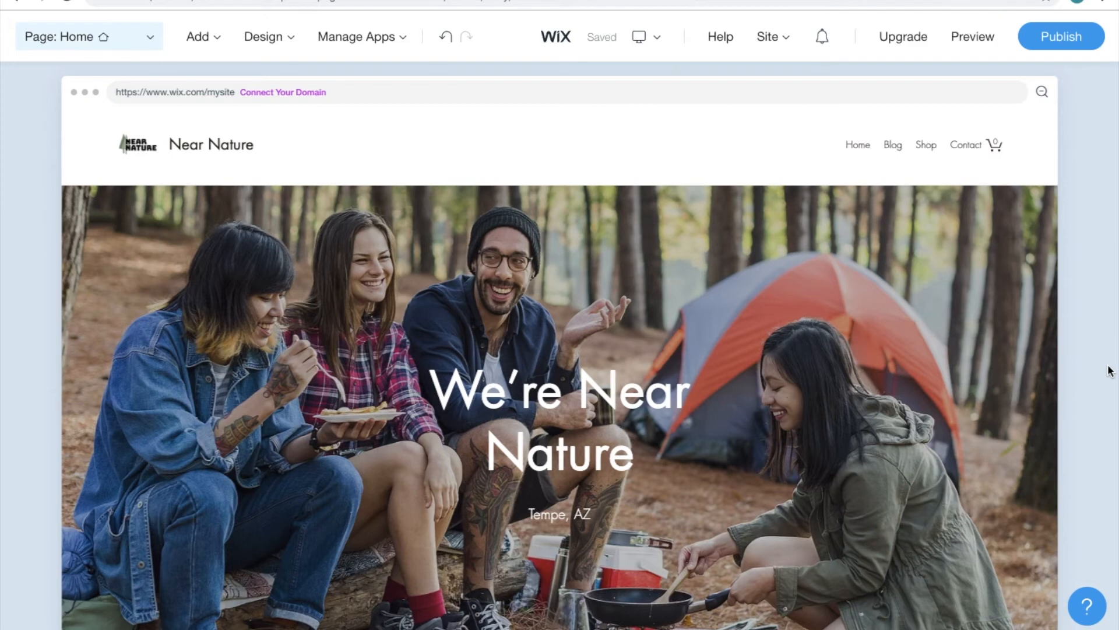
- Open the store's product management from the product gallery on the Home page
{"action": "scroll", "coordinate": [1110, 372], "scroll_direction": "down", "scroll_amount": 3}
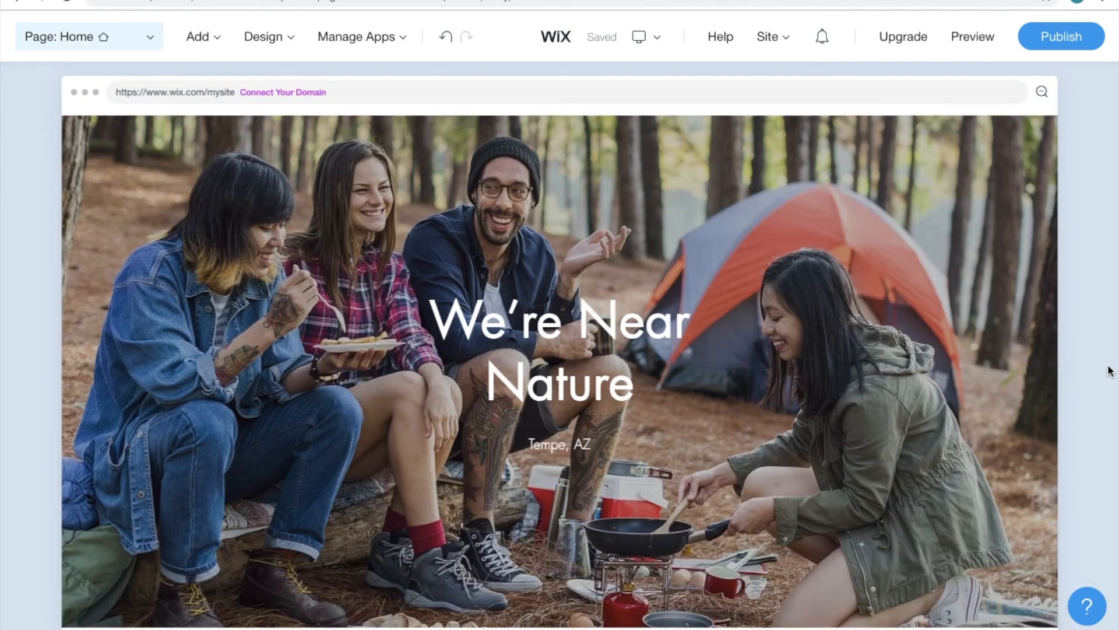
{"action": "scroll", "coordinate": [1110, 371], "scroll_direction": "down", "scroll_amount": 3}
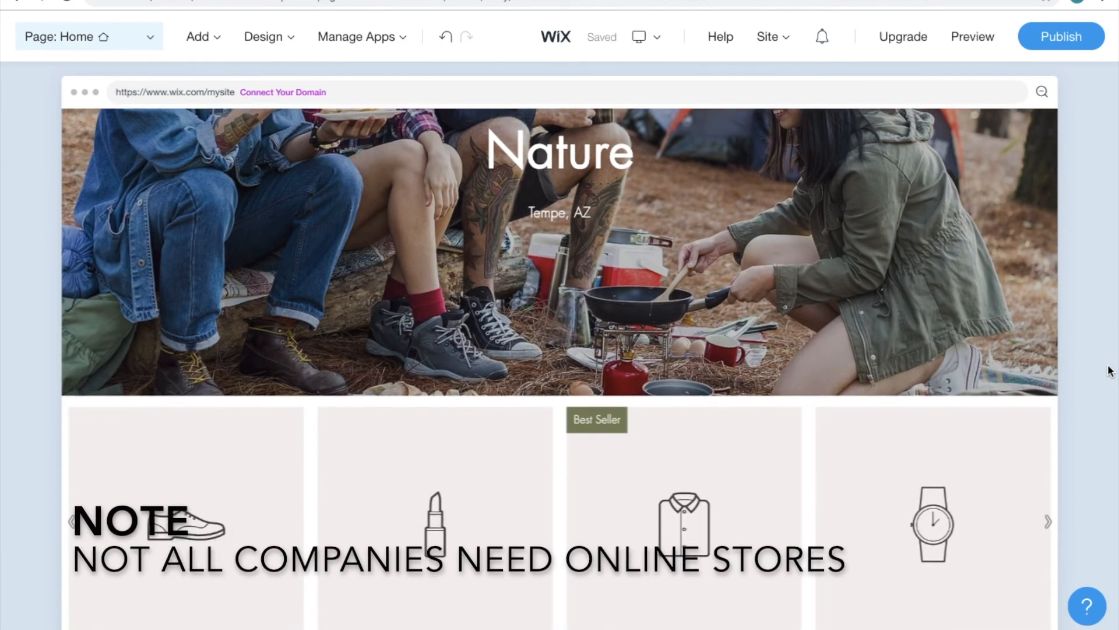
{"action": "scroll", "coordinate": [1111, 372], "scroll_direction": "down", "scroll_amount": 2}
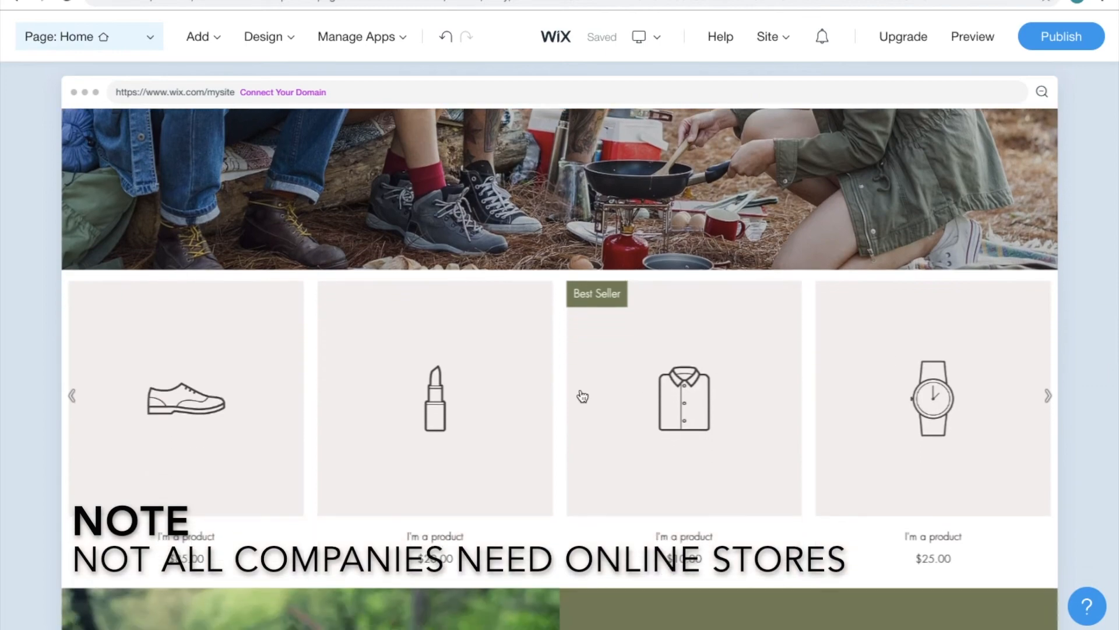
{"action": "left_click", "coordinate": [223, 427]}
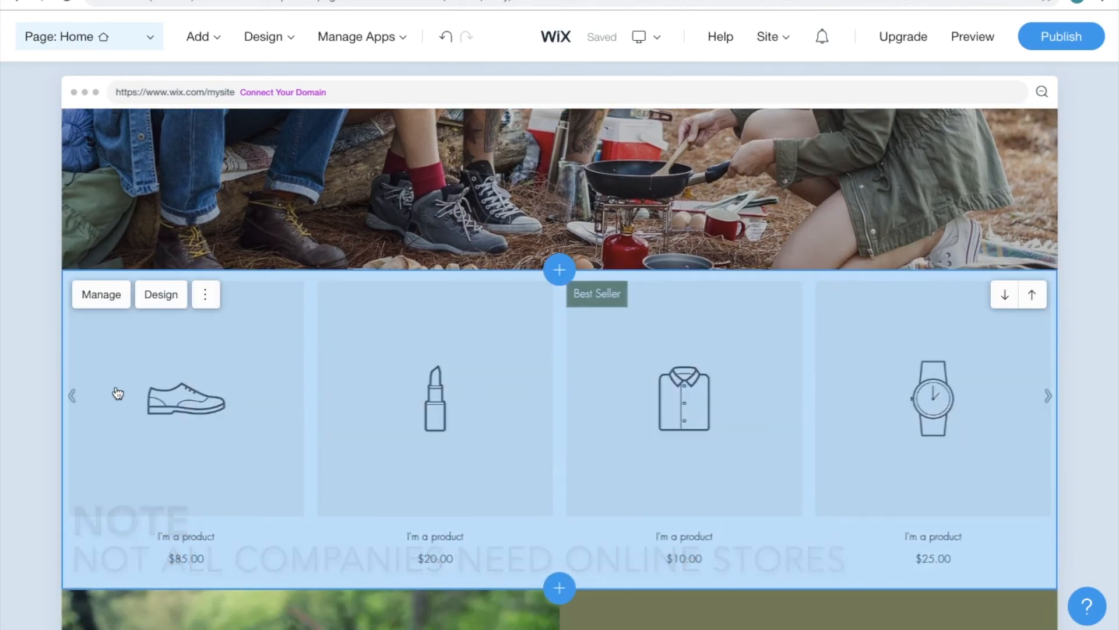
{"action": "left_click", "coordinate": [101, 297]}
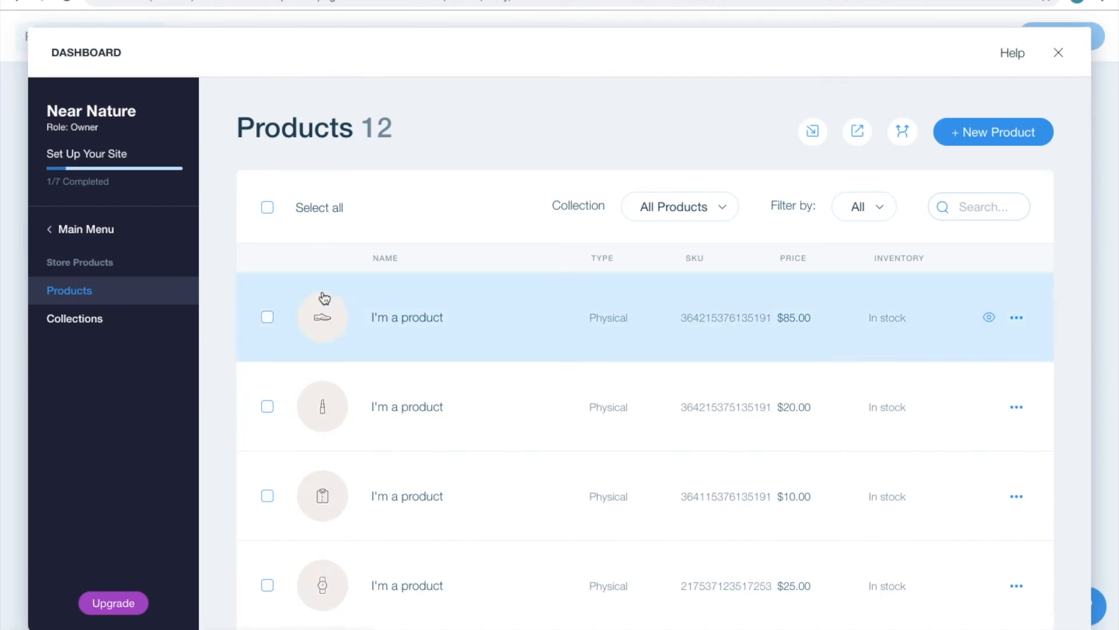
- Select every placeholder product except the last one, the $120.00 tank top, and delete the selected products from the store
{"action": "left_click", "coordinate": [266, 319]}
{"action": "left_click", "coordinate": [268, 407]}
{"action": "scroll", "coordinate": [271, 410], "scroll_direction": "down", "scroll_amount": 1}
{"action": "left_click", "coordinate": [268, 423]}
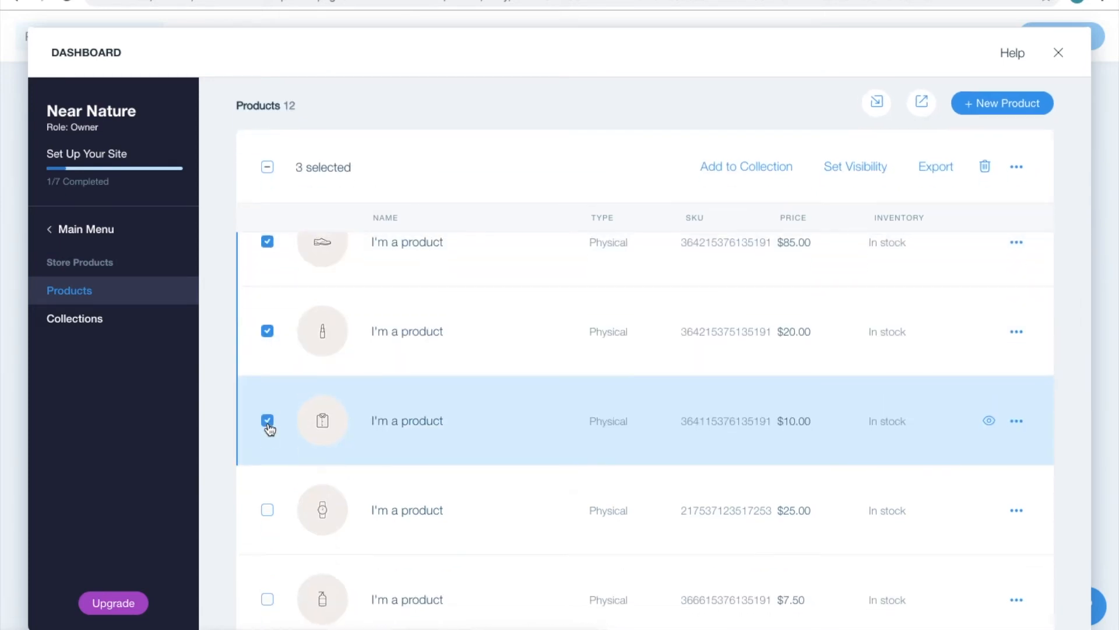
{"action": "scroll", "coordinate": [270, 427], "scroll_direction": "down", "scroll_amount": 2}
{"action": "left_click", "coordinate": [267, 428]}
{"action": "scroll", "coordinate": [269, 429], "scroll_direction": "down", "scroll_amount": 3}
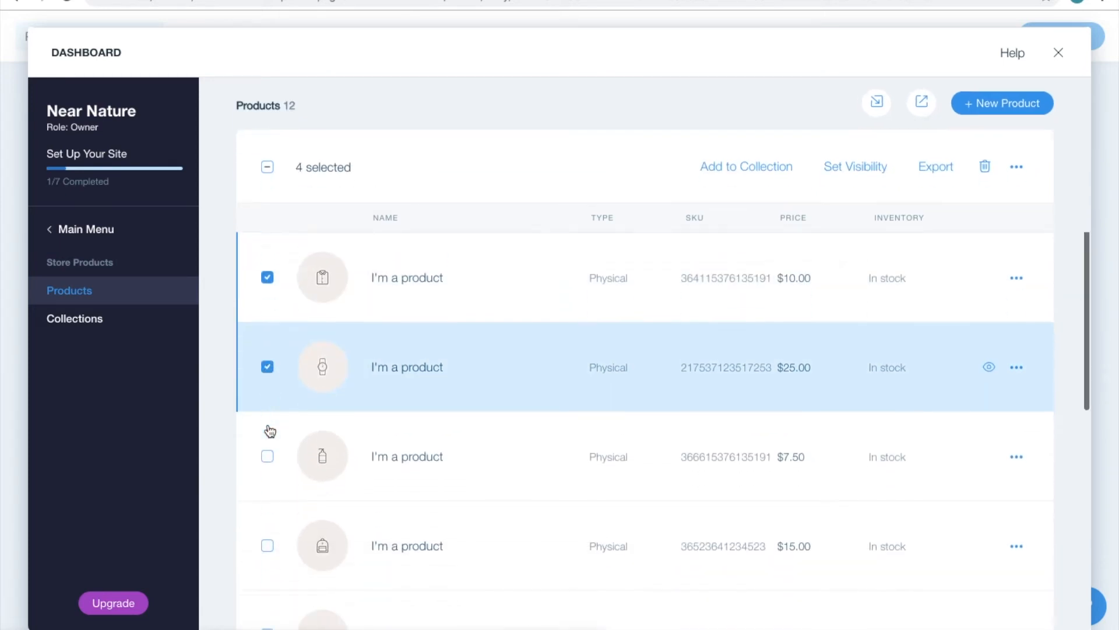
{"action": "left_click", "coordinate": [267, 363]}
{"action": "left_click", "coordinate": [268, 451]}
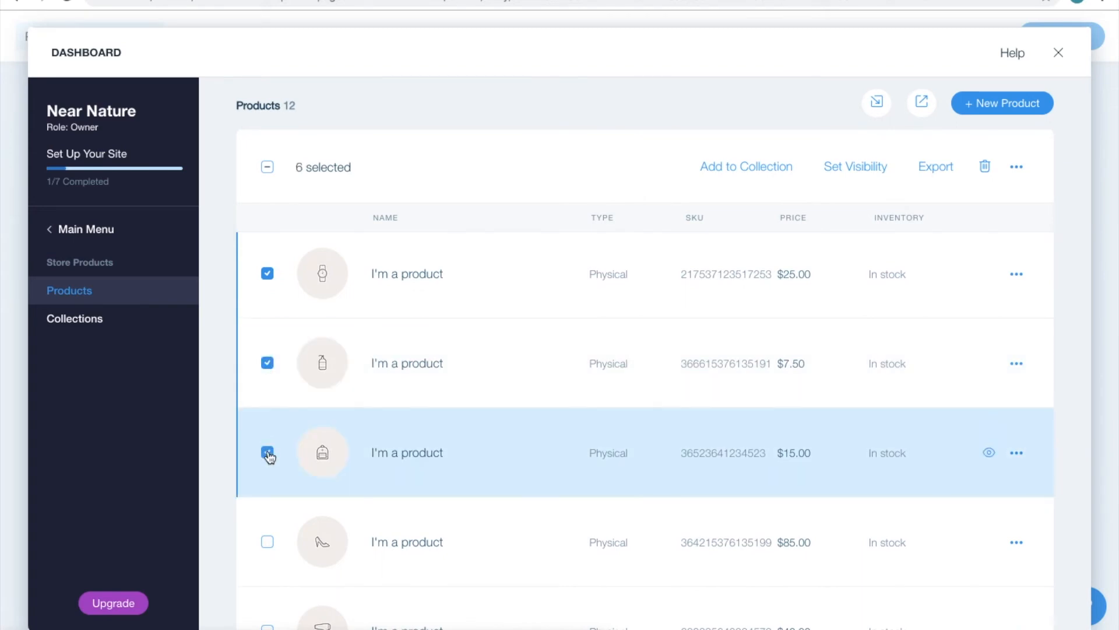
{"action": "scroll", "coordinate": [270, 452], "scroll_direction": "down", "scroll_amount": 4}
{"action": "left_click", "coordinate": [267, 352]}
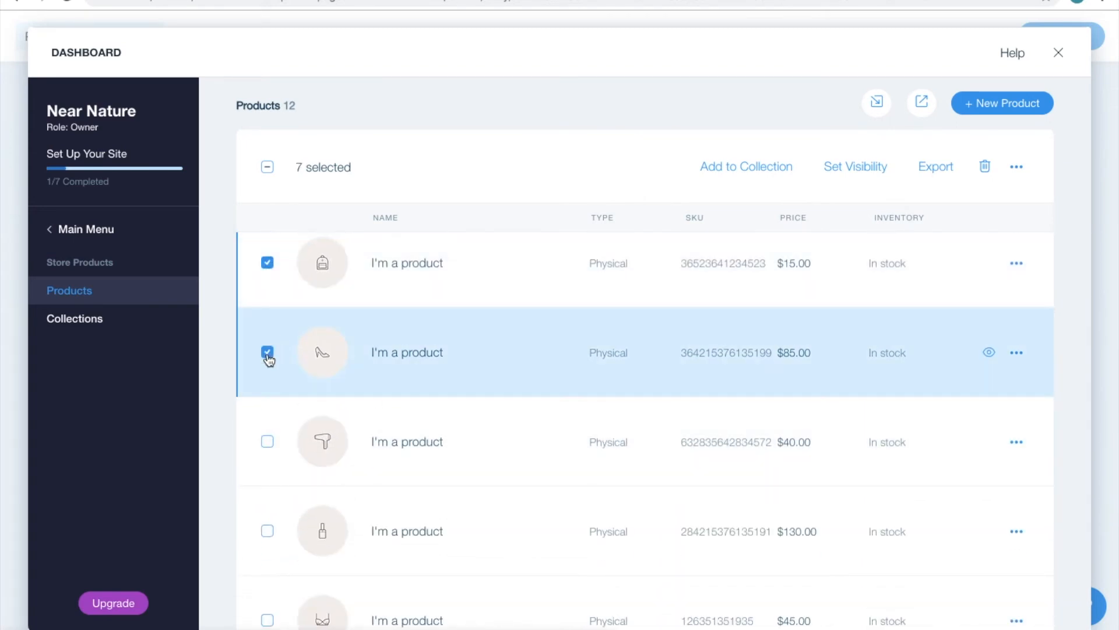
{"action": "left_click", "coordinate": [267, 441]}
{"action": "scroll", "coordinate": [267, 443], "scroll_direction": "down", "scroll_amount": 3}
{"action": "left_click", "coordinate": [268, 376]}
{"action": "scroll", "coordinate": [320, 600], "scroll_direction": "down", "scroll_amount": 2}
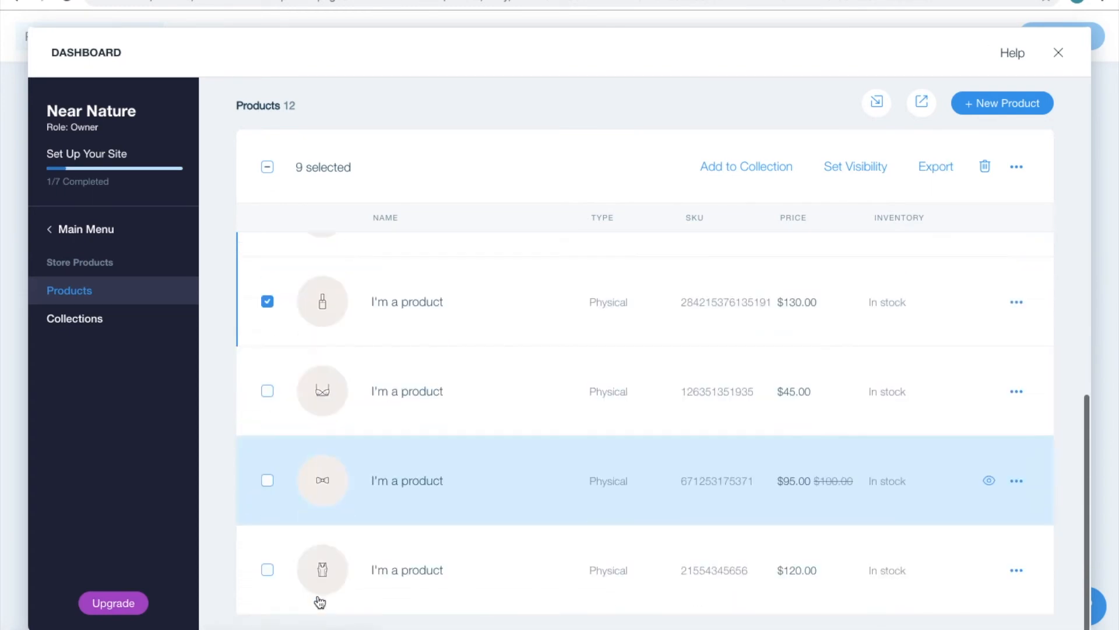
{"action": "left_click", "coordinate": [268, 391]}
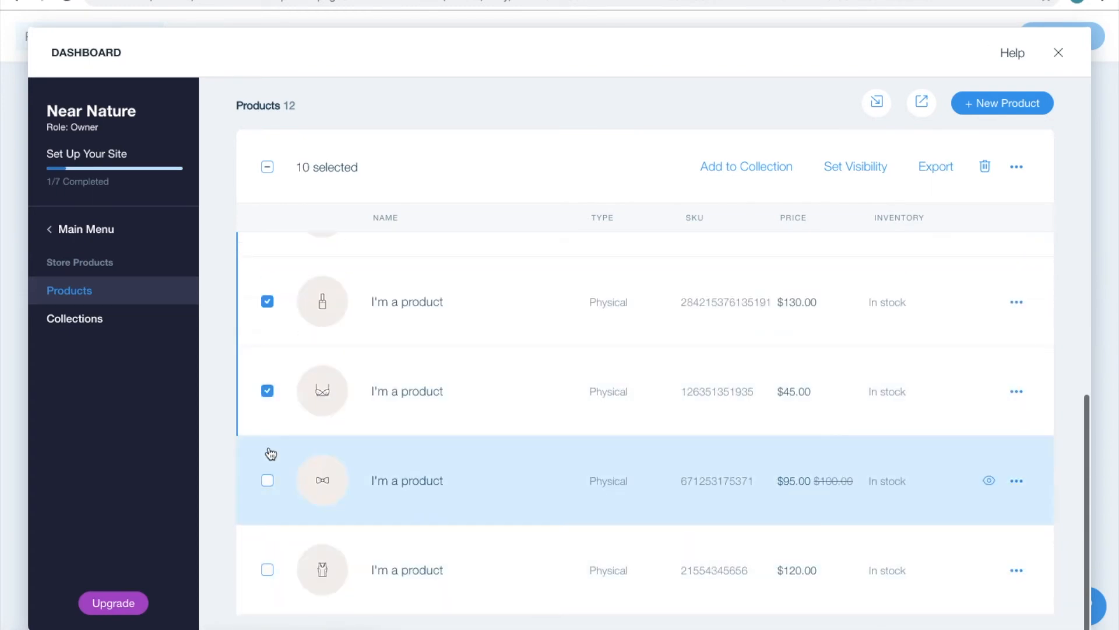
{"action": "left_click", "coordinate": [268, 481]}
{"action": "left_click", "coordinate": [984, 167]}
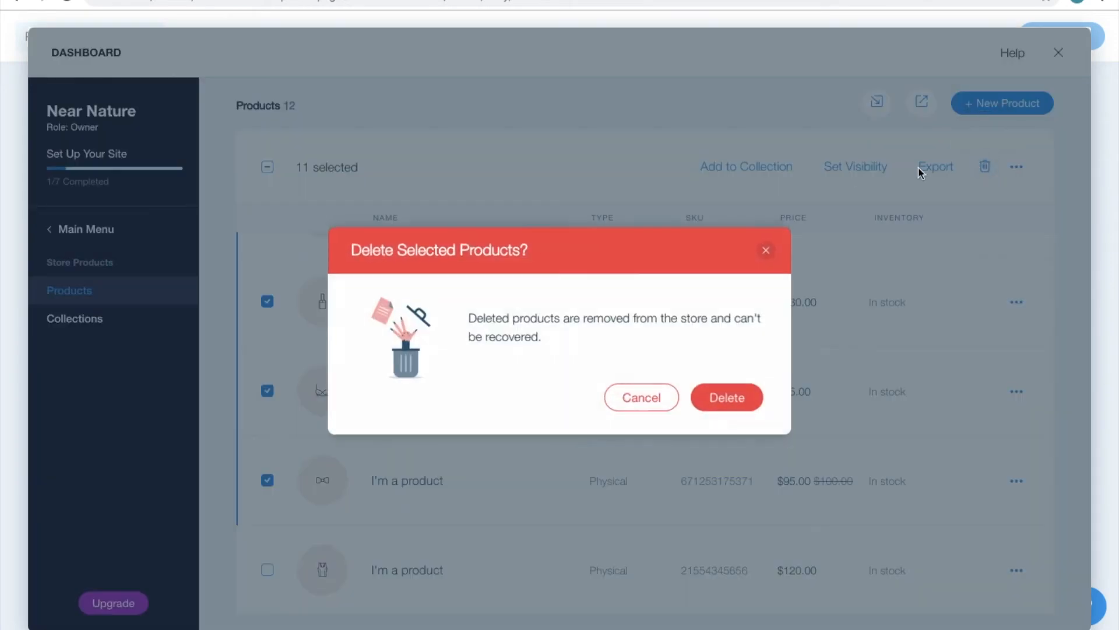
{"action": "left_click", "coordinate": [736, 402]}
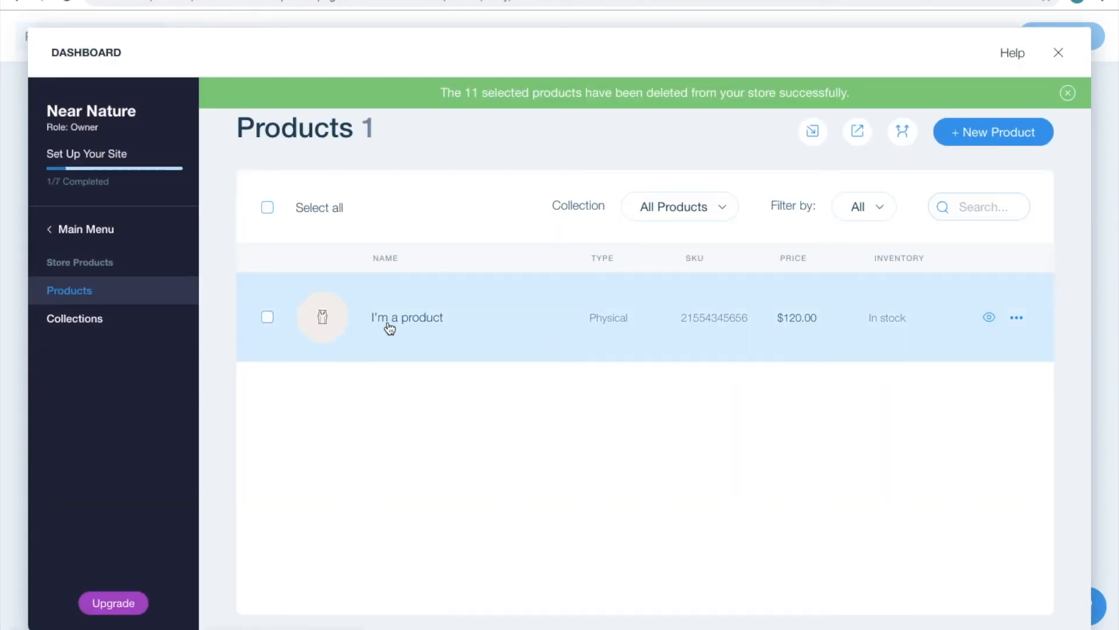
- Open the remaining placeholder product for editing
{"action": "right_click", "coordinate": [425, 322]}
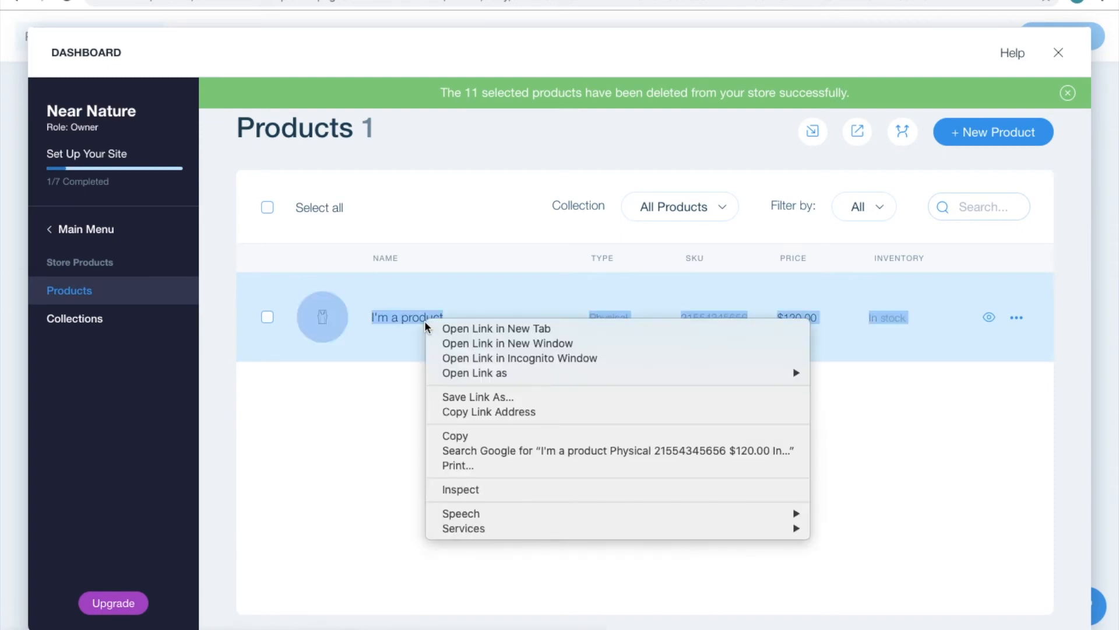
{"action": "left_click", "coordinate": [426, 316]}
{"action": "left_click", "coordinate": [464, 321]}
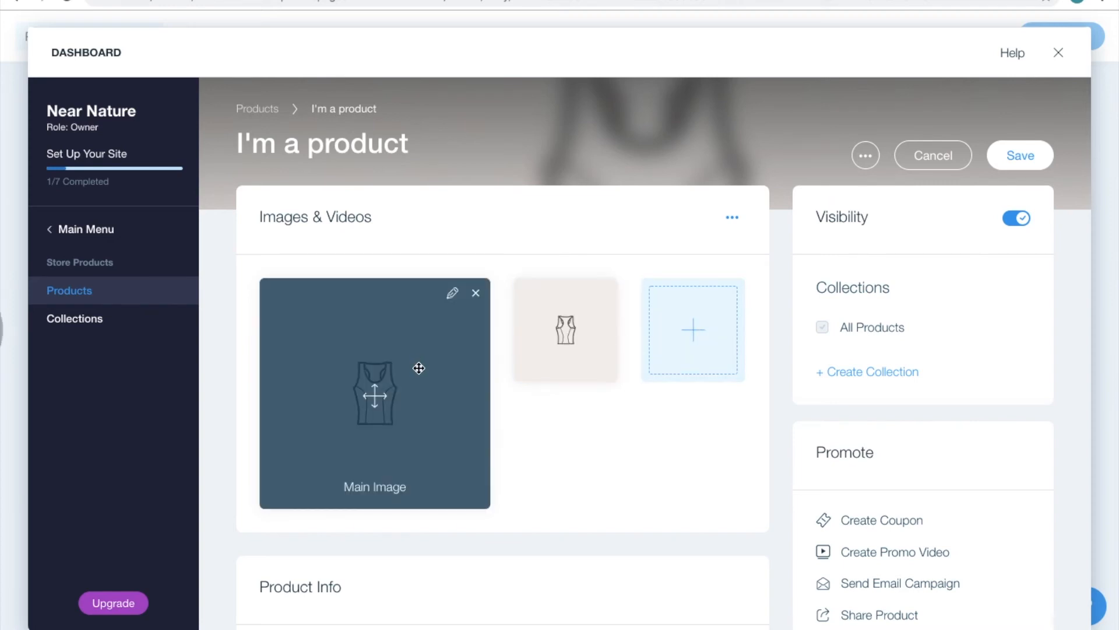
- Review the product's detail fields and rename the product "Steel Canteen"
{"action": "scroll", "coordinate": [532, 419], "scroll_direction": "down", "scroll_amount": 3}
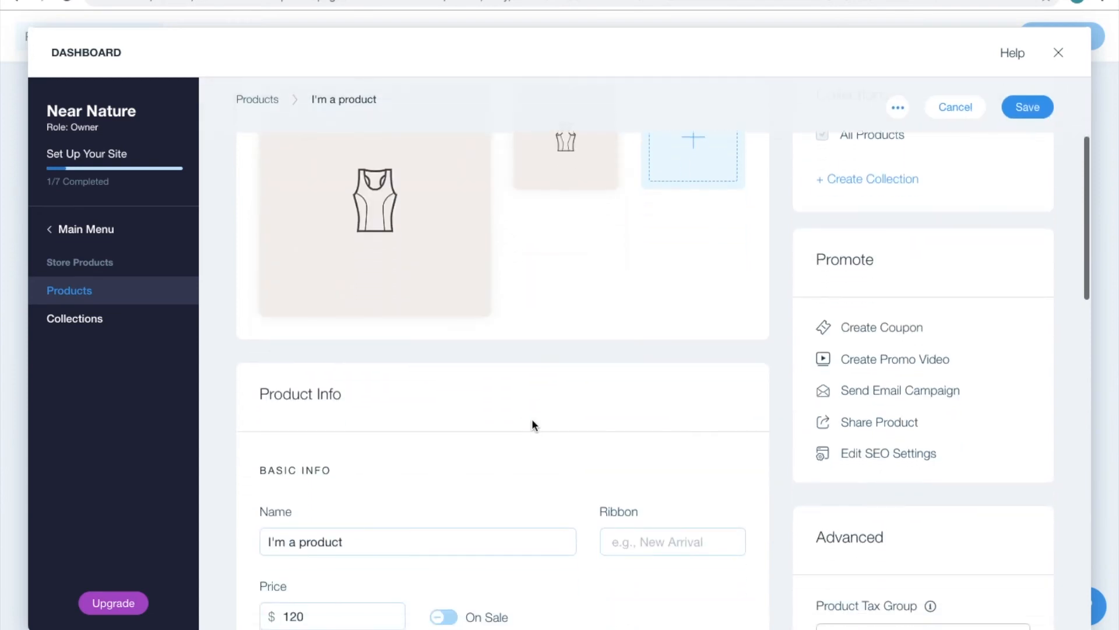
{"action": "scroll", "coordinate": [448, 460], "scroll_direction": "down", "scroll_amount": 2}
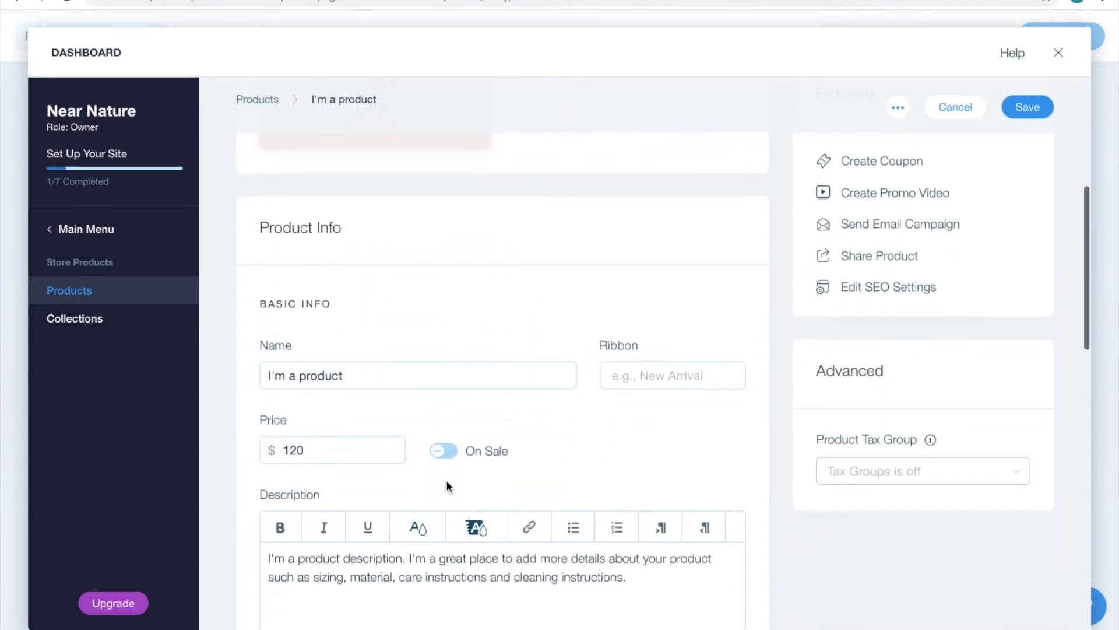
{"action": "scroll", "coordinate": [449, 485], "scroll_direction": "down", "scroll_amount": 2}
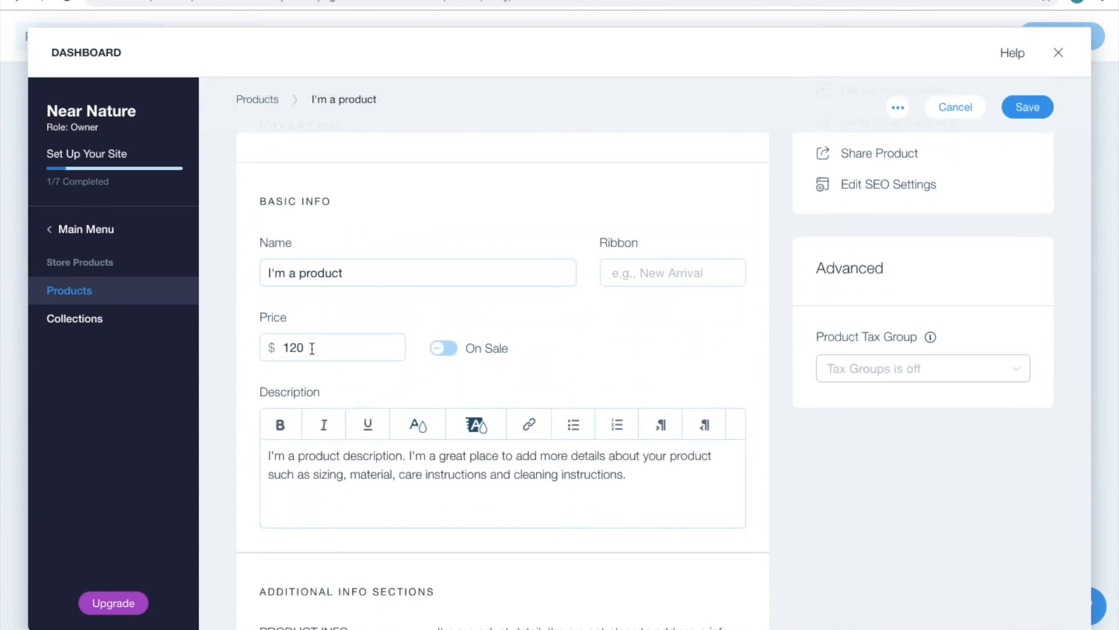
{"action": "scroll", "coordinate": [382, 460], "scroll_direction": "down", "scroll_amount": 3}
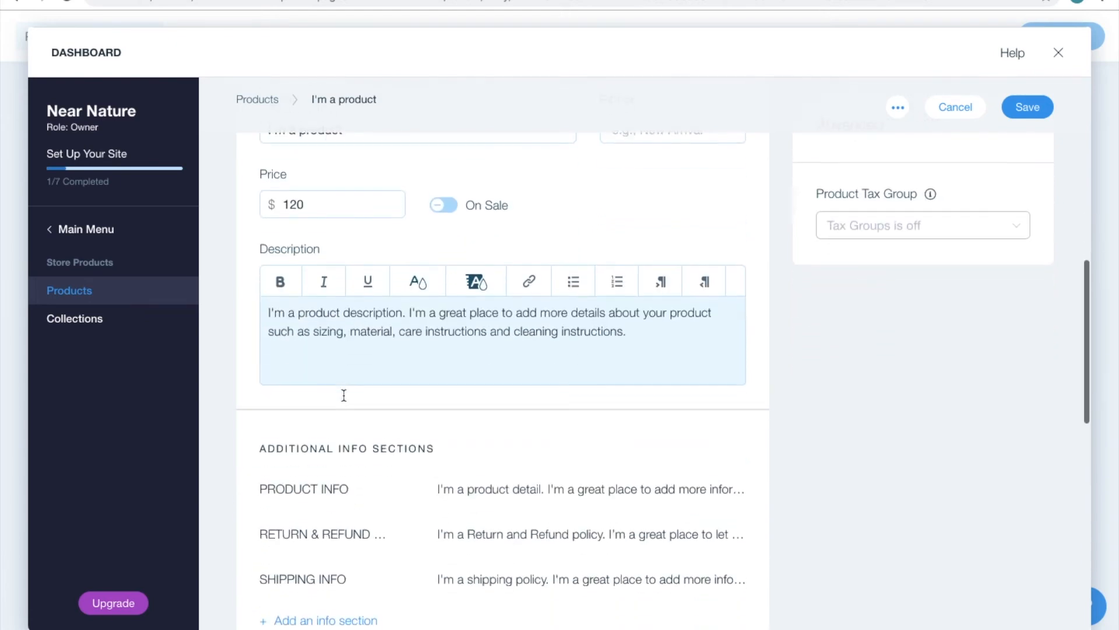
{"action": "scroll", "coordinate": [344, 396], "scroll_direction": "down", "scroll_amount": 6}
{"action": "scroll", "coordinate": [342, 397], "scroll_direction": "up", "scroll_amount": 12}
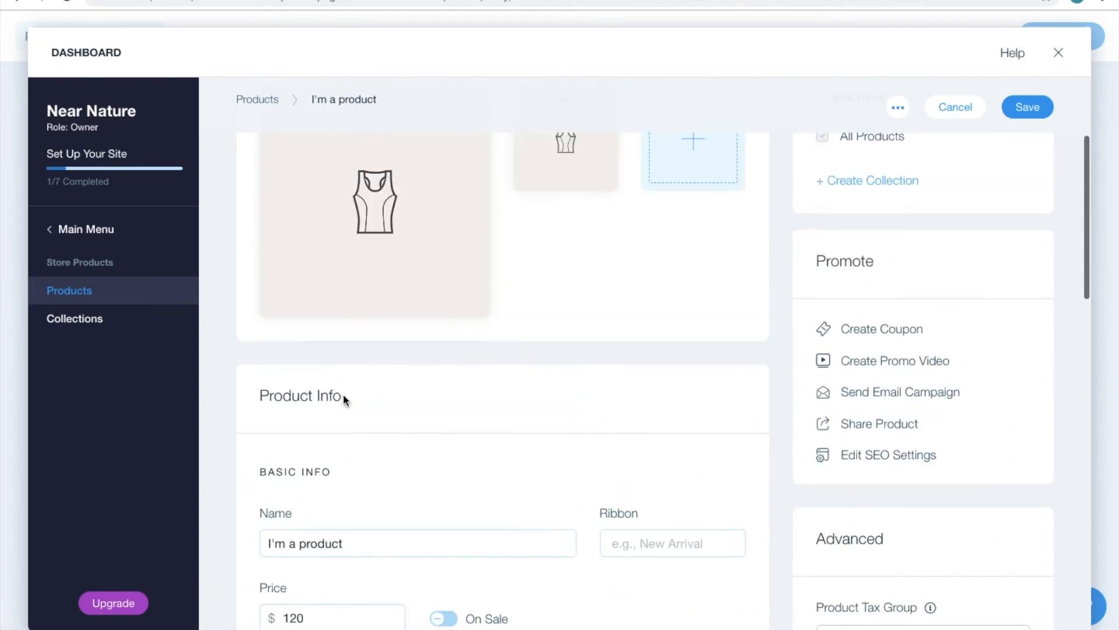
{"action": "scroll", "coordinate": [343, 398], "scroll_direction": "up", "scroll_amount": 1}
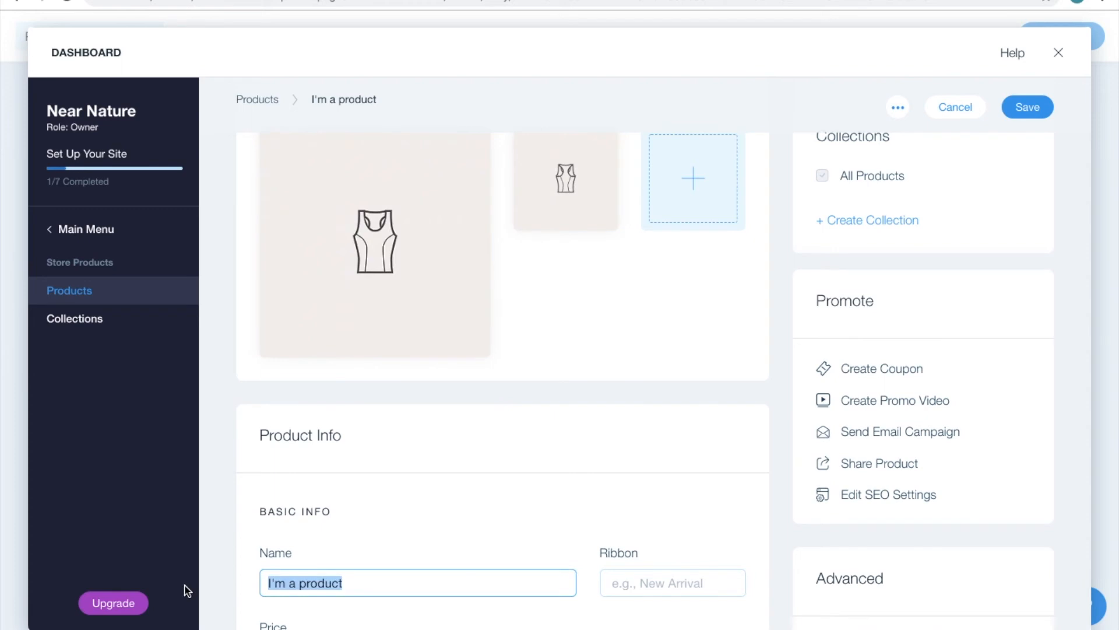
{"action": "type", "text": "Steel "}
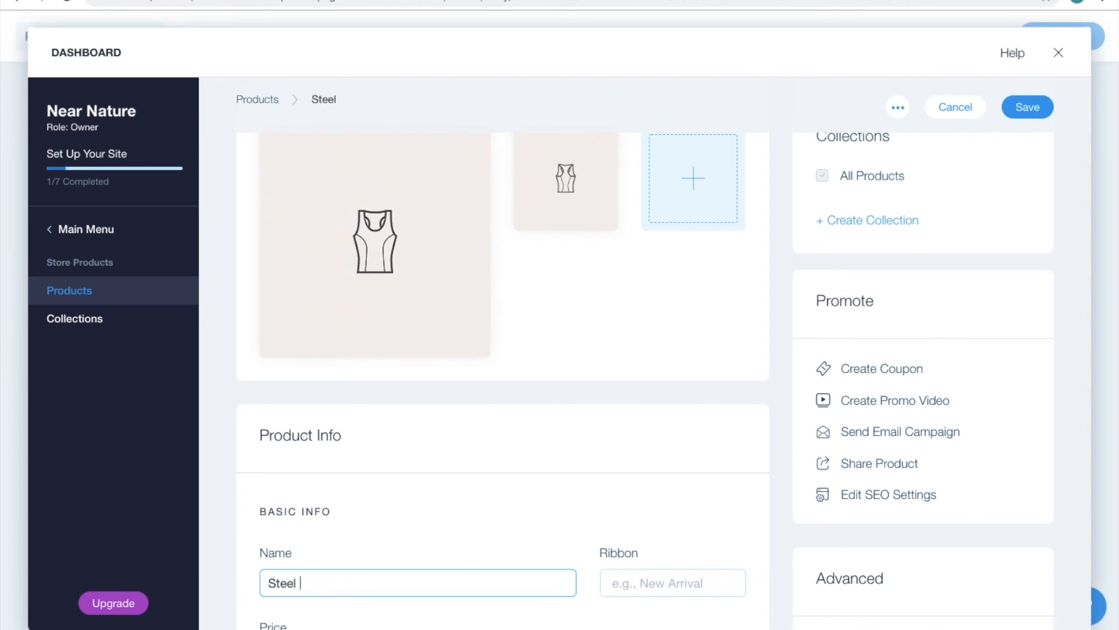
{"action": "type", "text": "C"}
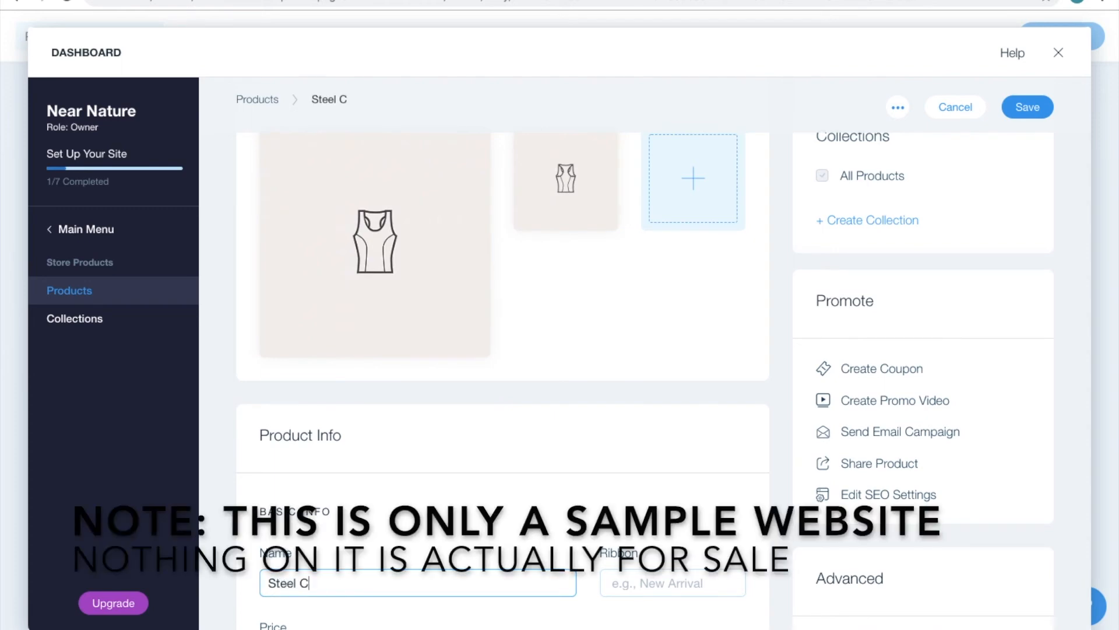
{"action": "type", "text": "anteen"}
- Remove both placeholder tank top images from the Steel Canteen product
{"action": "scroll", "coordinate": [512, 329], "scroll_direction": "up", "scroll_amount": 3}
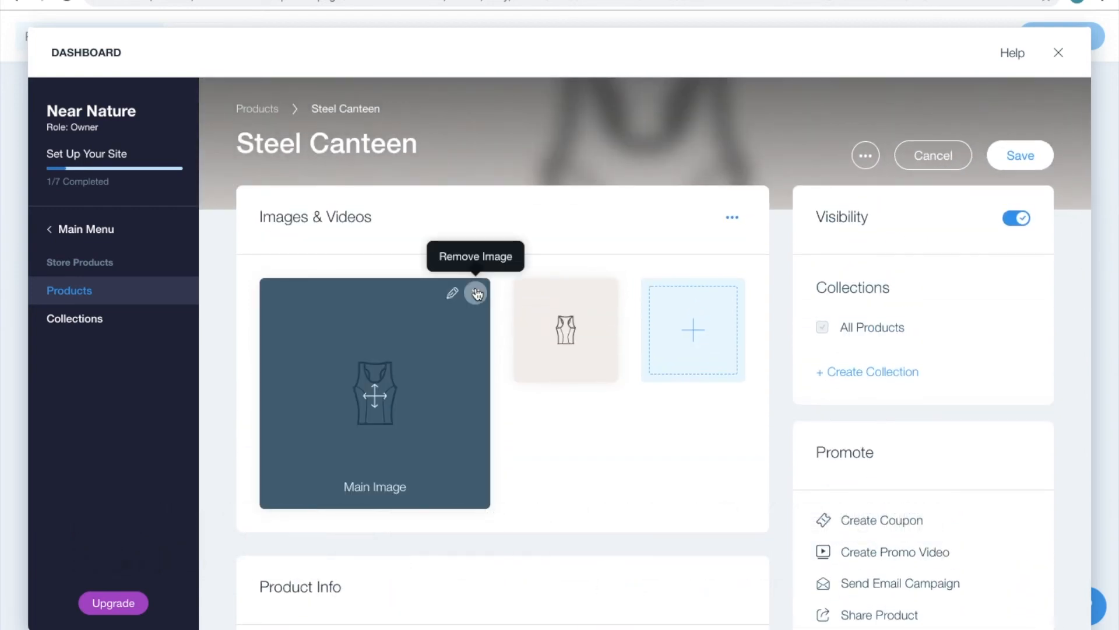
{"action": "left_click", "coordinate": [475, 293]}
{"action": "mouse_move", "coordinate": [479, 297]}
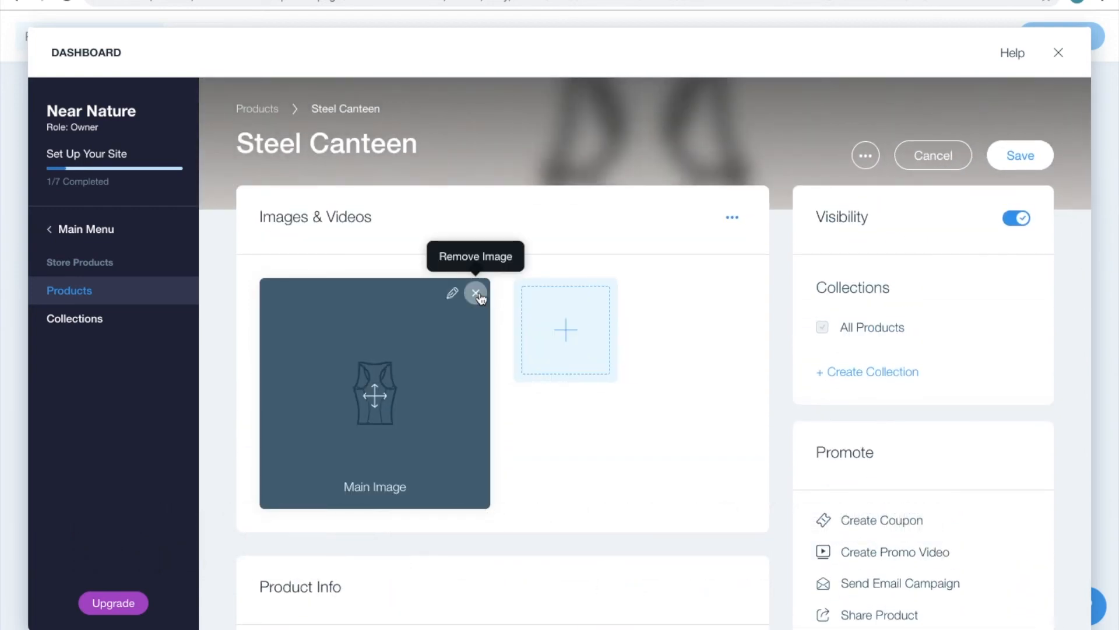
{"action": "left_click", "coordinate": [478, 296]}
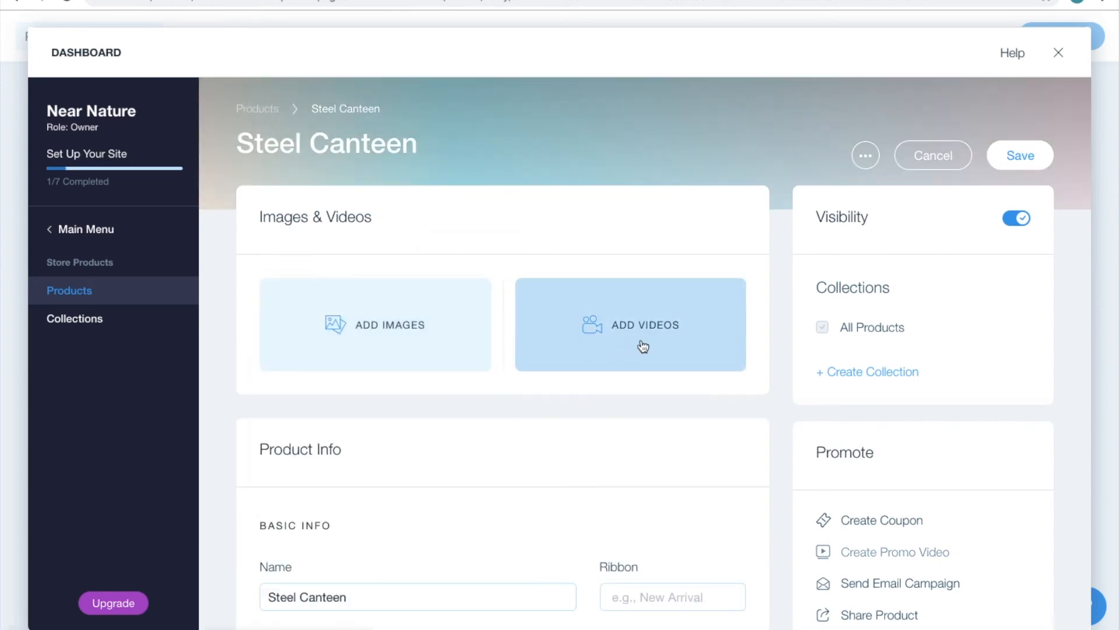
- Upload the three images Steel Canteen, Steel canteen #2 and Steel canteen #3 from the computer to the site files
{"action": "left_click", "coordinate": [463, 324]}
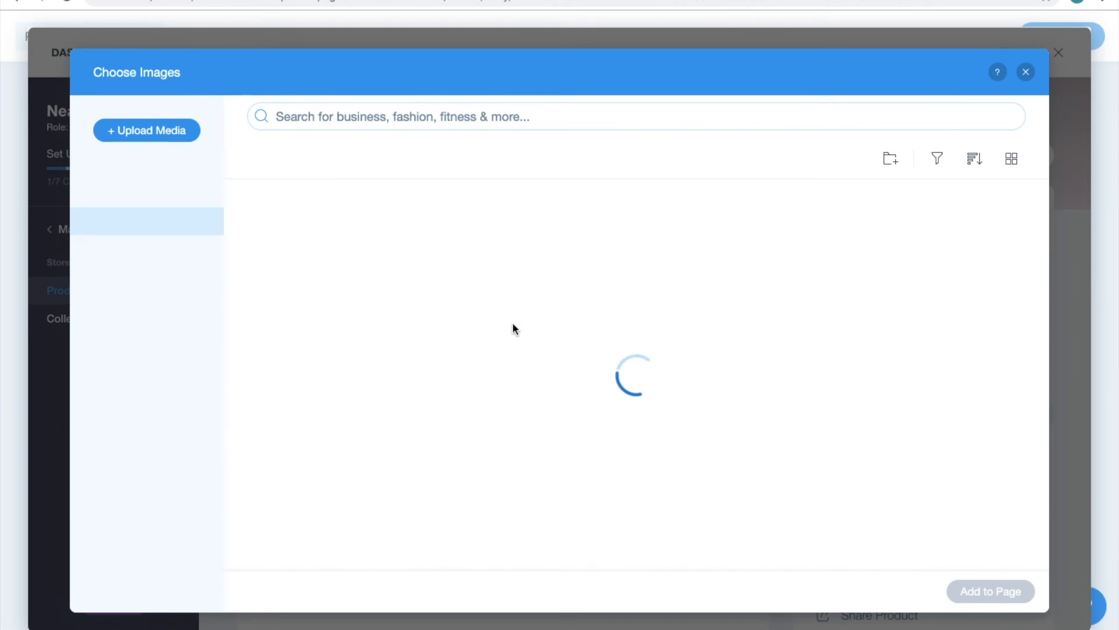
{"action": "left_click", "coordinate": [174, 133]}
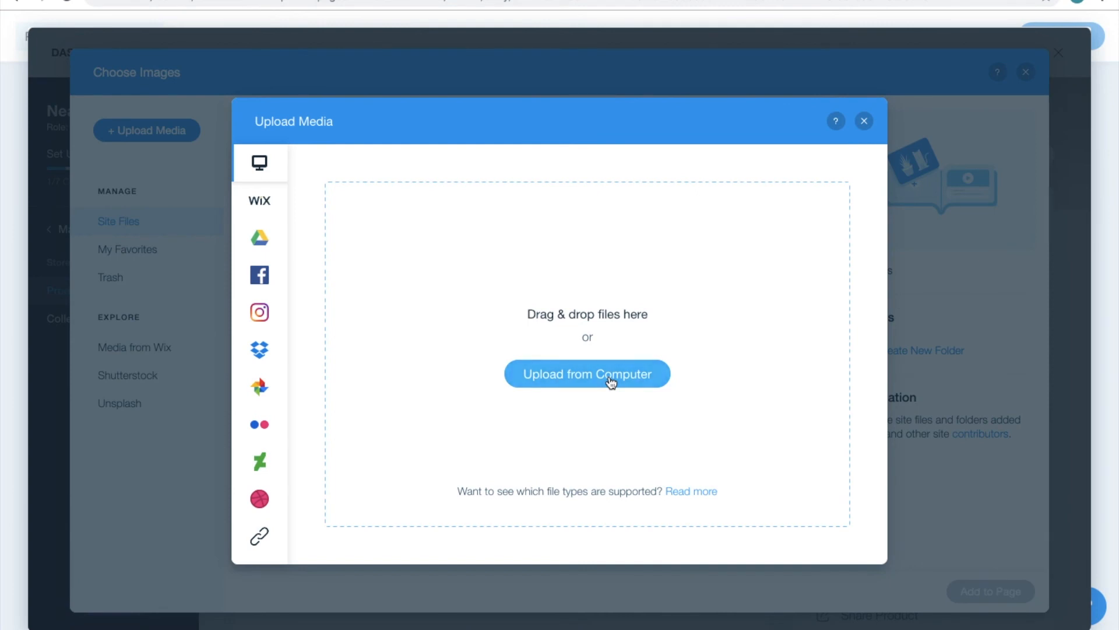
{"action": "left_click", "coordinate": [529, 376]}
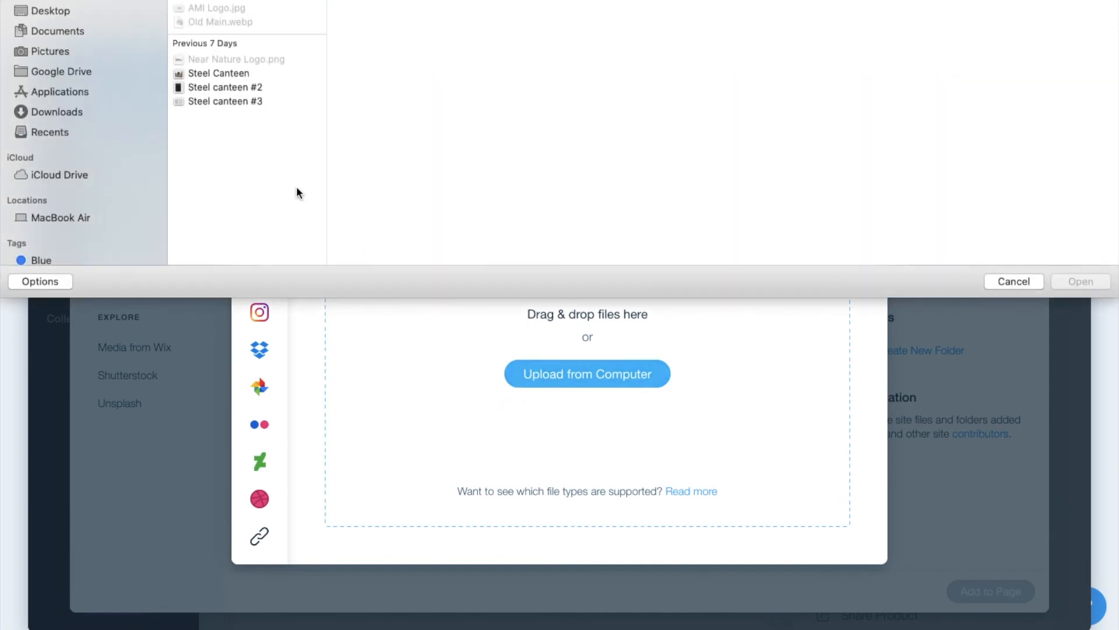
{"action": "left_click", "coordinate": [243, 74]}
{"action": "left_click", "coordinate": [238, 101], "text": "shift"}
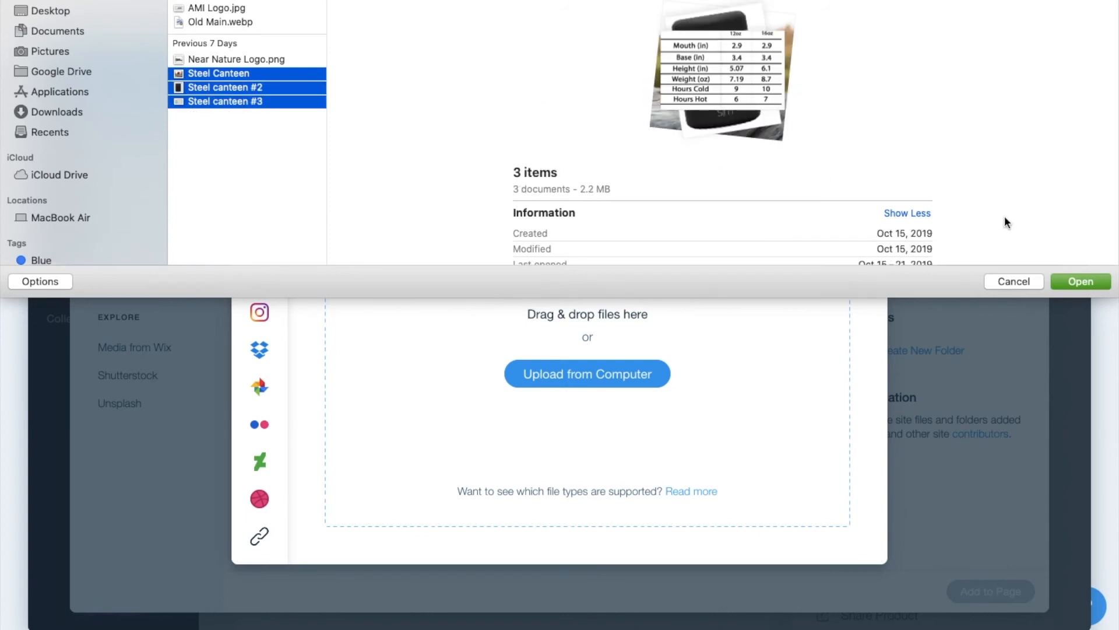
{"action": "left_click", "coordinate": [1064, 285]}
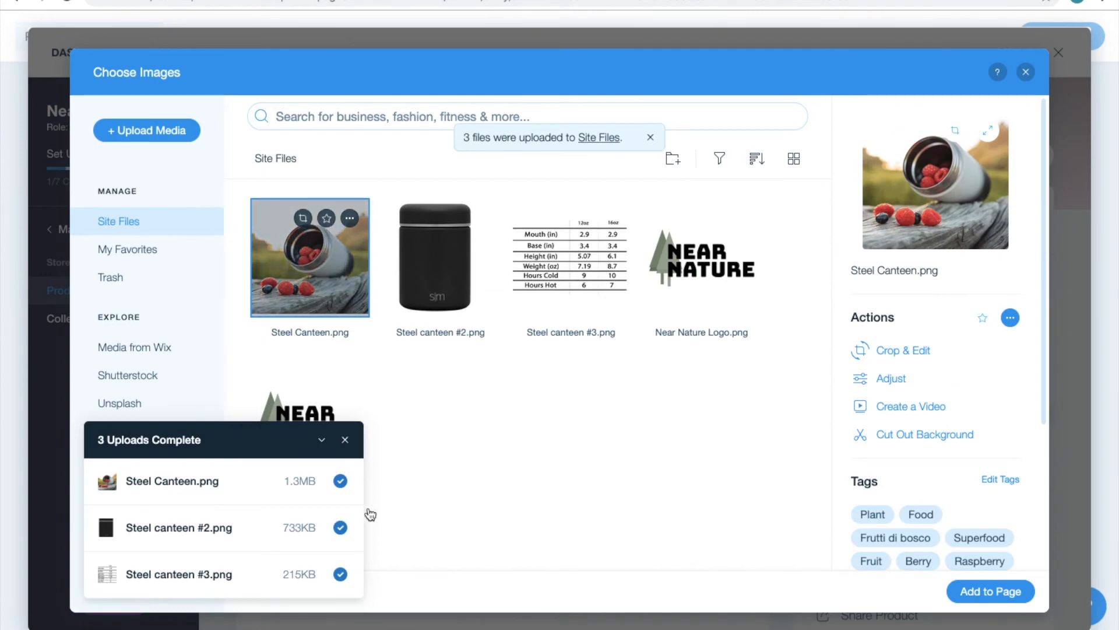
- Add all three uploaded canteen images to the product, with Steel Canteen.png as the main image
{"action": "left_click", "coordinate": [345, 439]}
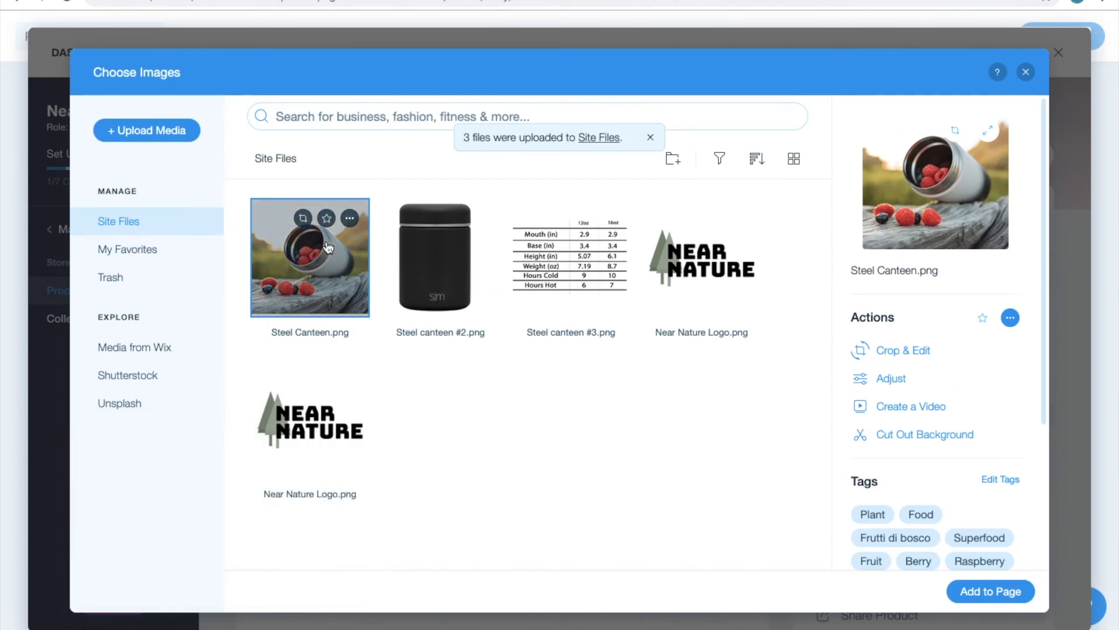
{"action": "mouse_move", "coordinate": [432, 256]}
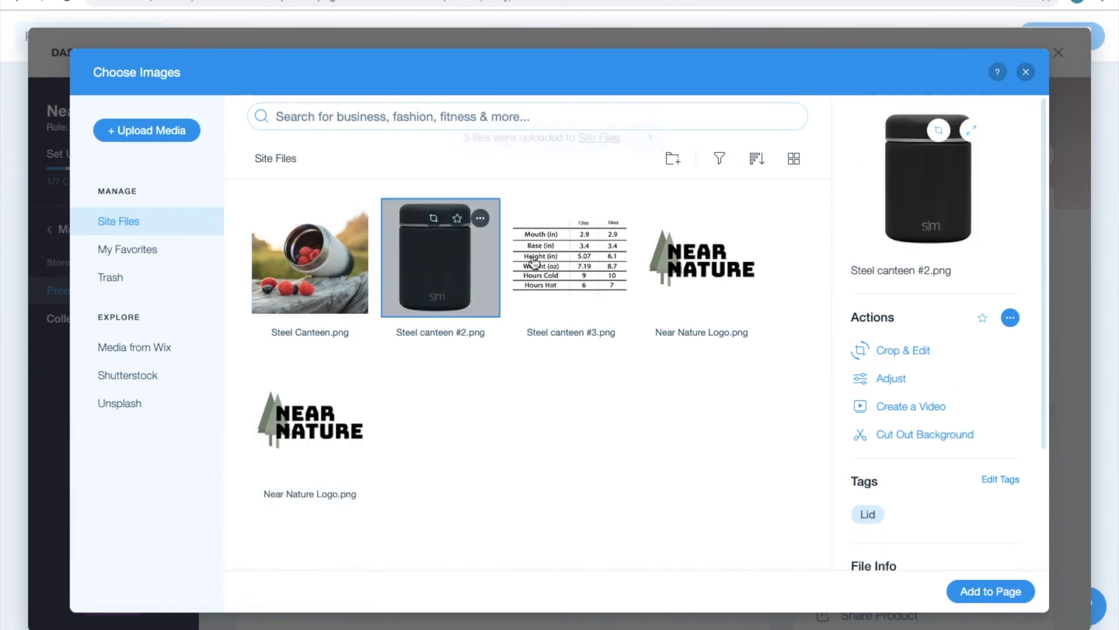
{"action": "left_click", "coordinate": [310, 259]}
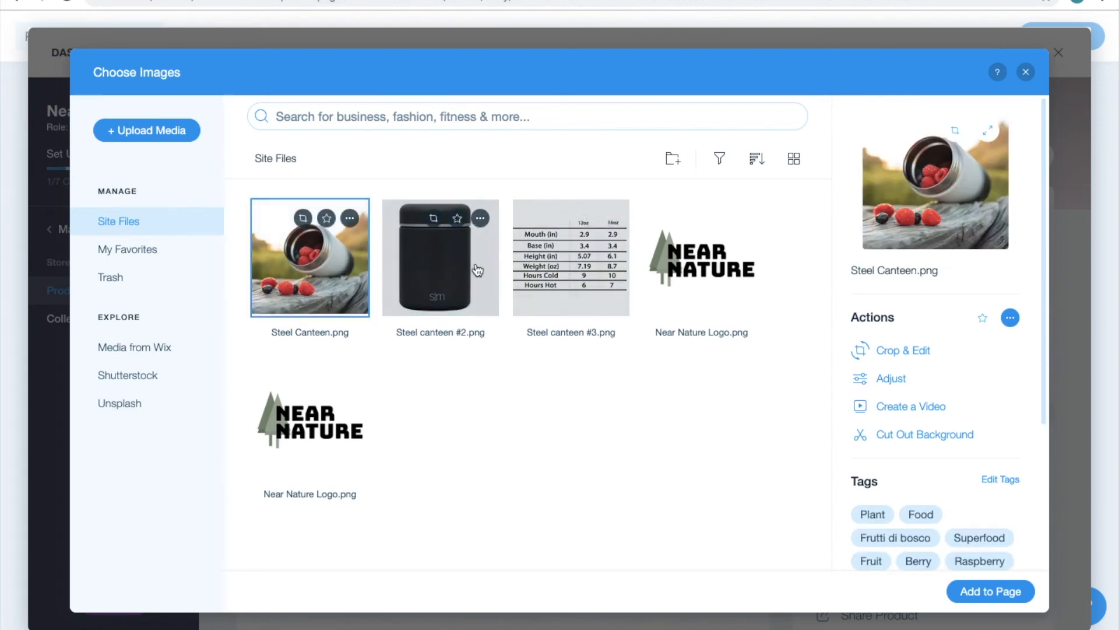
{"action": "left_click", "coordinate": [540, 269], "text": "shift"}
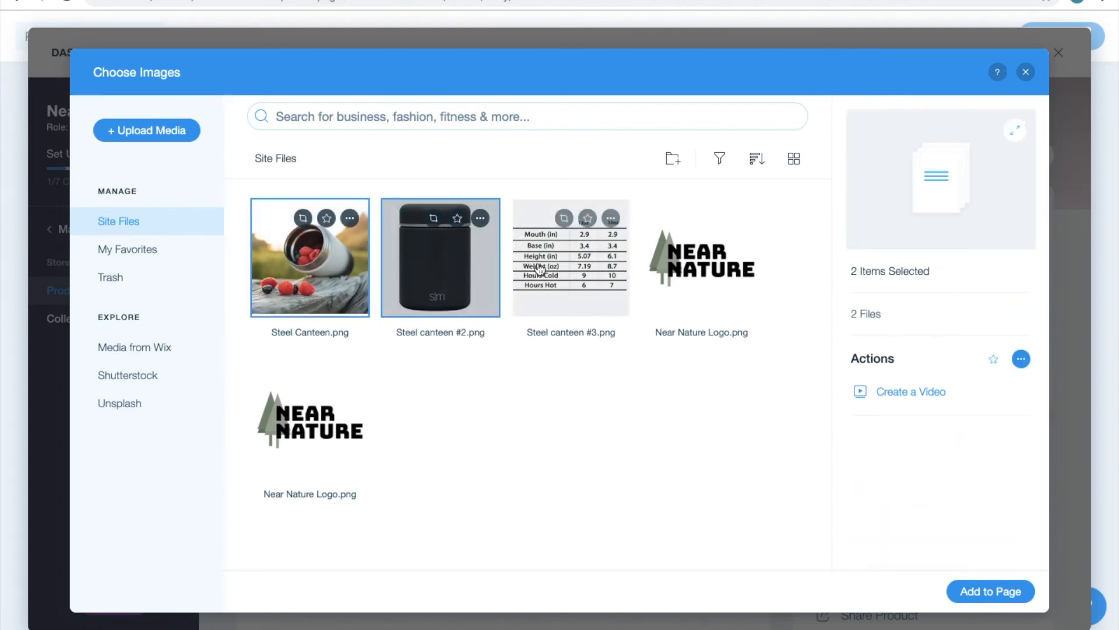
{"action": "left_click", "coordinate": [1003, 591]}
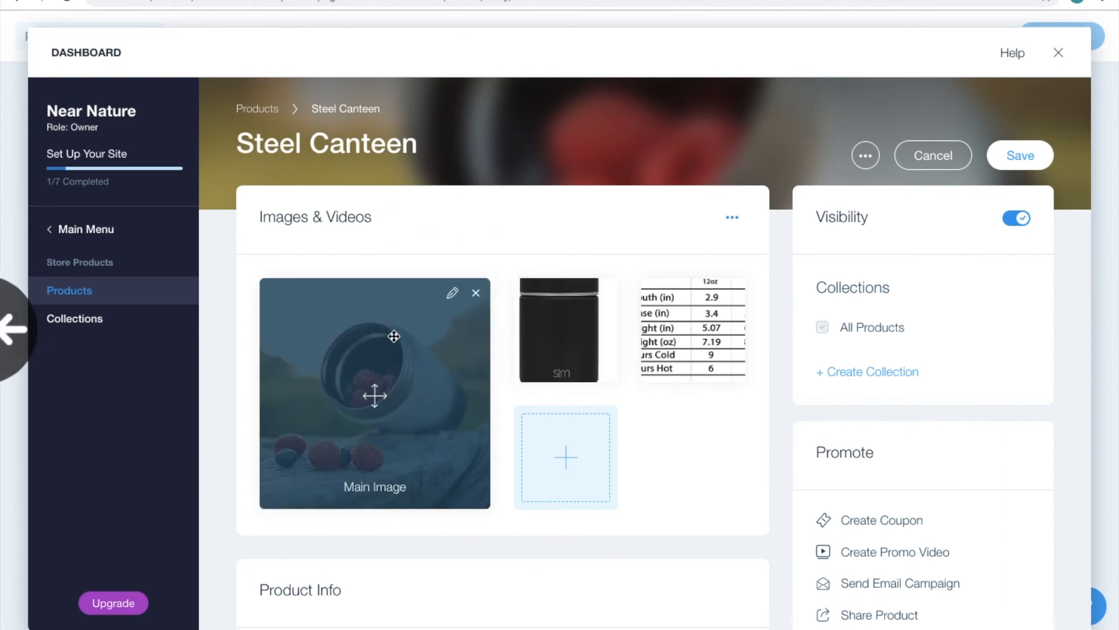
- Set the Steel Canteen's price to $20
{"action": "scroll", "coordinate": [796, 379], "scroll_direction": "down", "scroll_amount": 7}
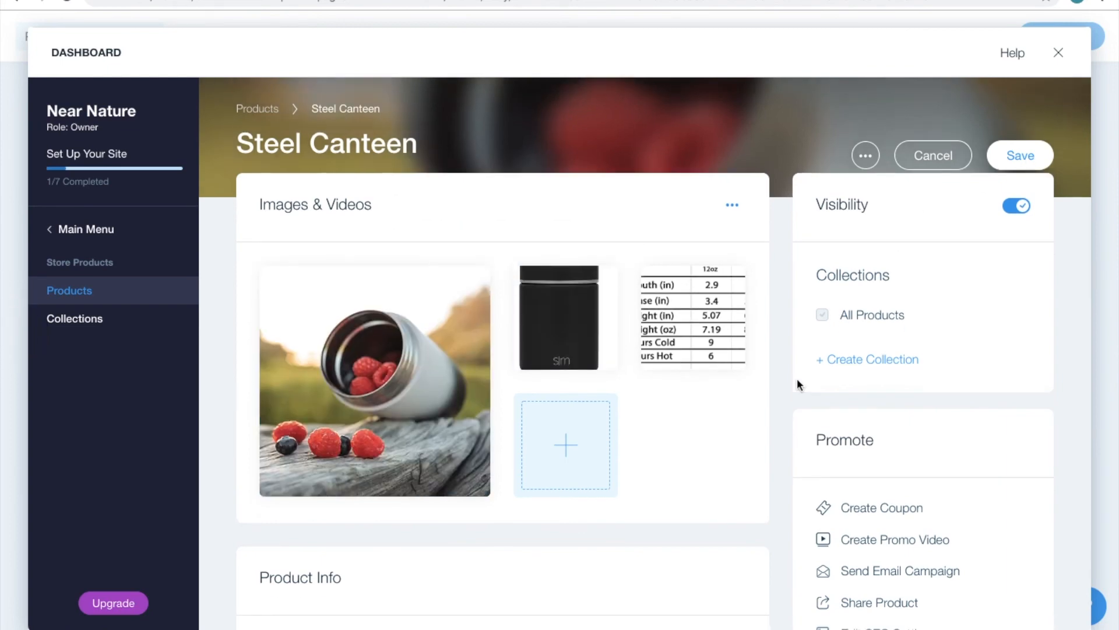
{"action": "left_click", "coordinate": [329, 424]}
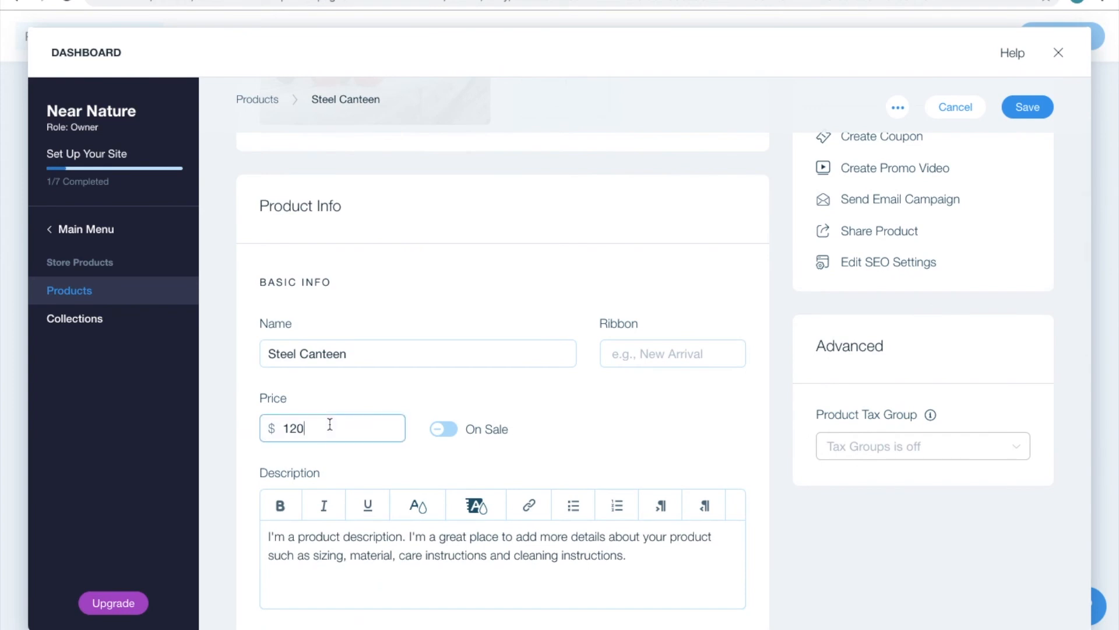
{"action": "left_click", "coordinate": [290, 428]}
{"action": "key", "text": "BackSpace"}
- Save the Steel Canteen product and check its listing on the site's homepage
{"action": "scroll", "coordinate": [330, 426], "scroll_direction": "up", "scroll_amount": 1}
{"action": "scroll", "coordinate": [330, 426], "scroll_direction": "down", "scroll_amount": 6}
{"action": "scroll", "coordinate": [333, 475], "scroll_direction": "down", "scroll_amount": 3}
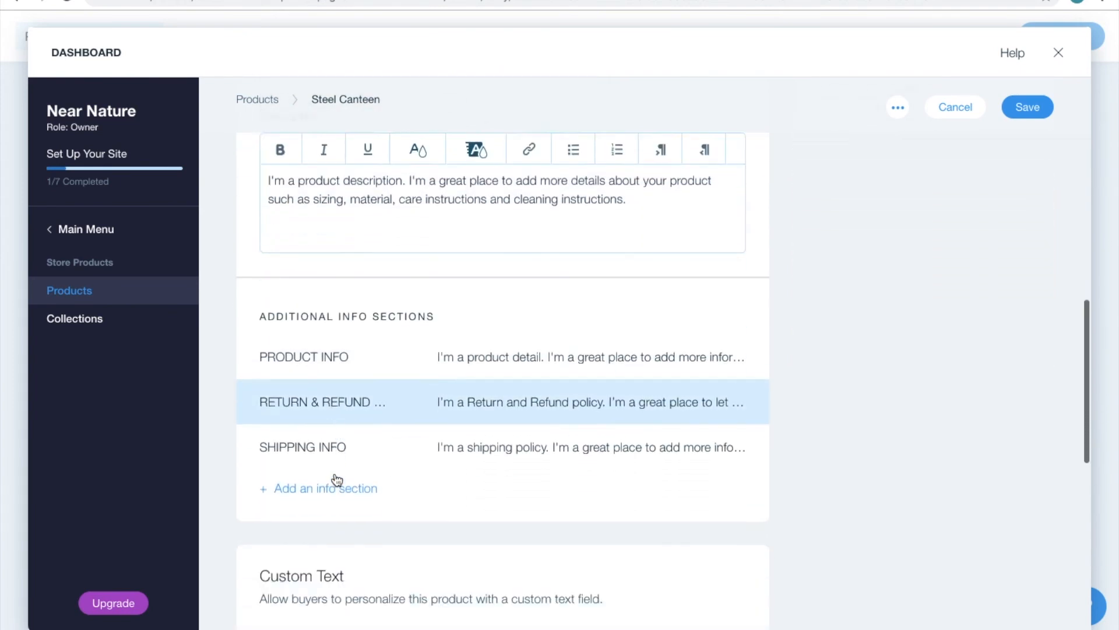
{"action": "scroll", "coordinate": [391, 399], "scroll_direction": "down", "scroll_amount": 8}
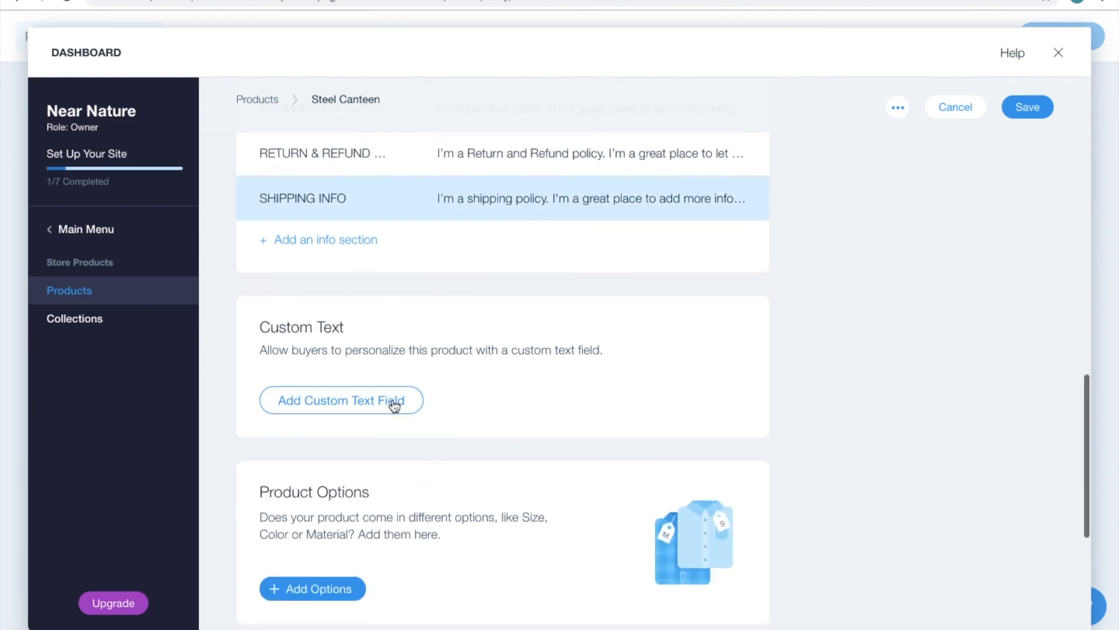
{"action": "scroll", "coordinate": [392, 399], "scroll_direction": "up", "scroll_amount": 11}
{"action": "scroll", "coordinate": [1019, 145], "scroll_direction": "up", "scroll_amount": 5}
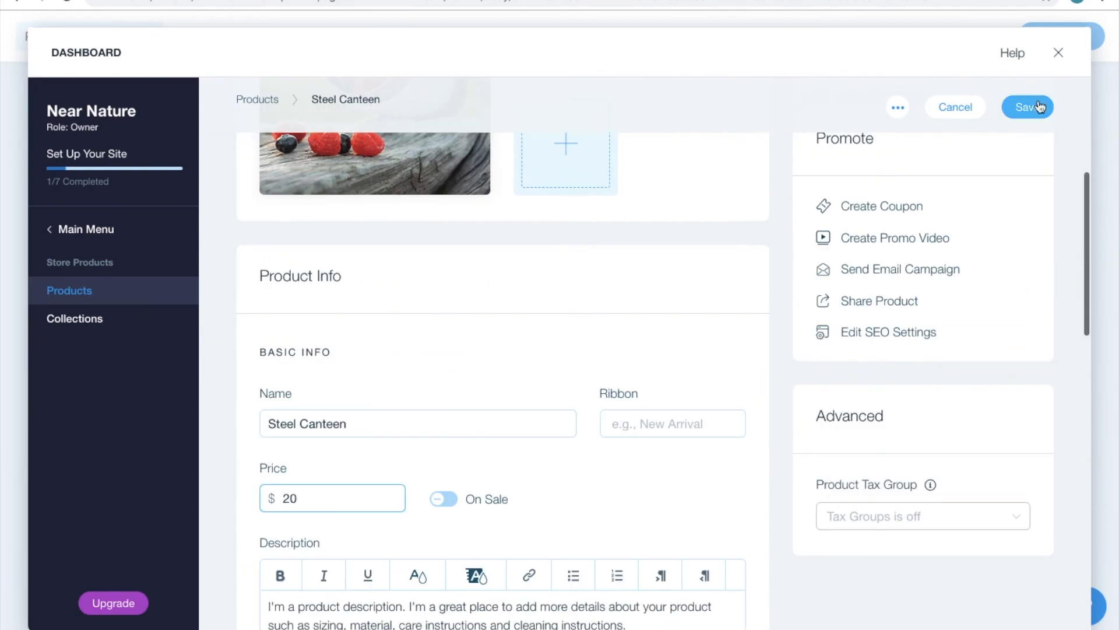
{"action": "left_click", "coordinate": [1030, 106]}
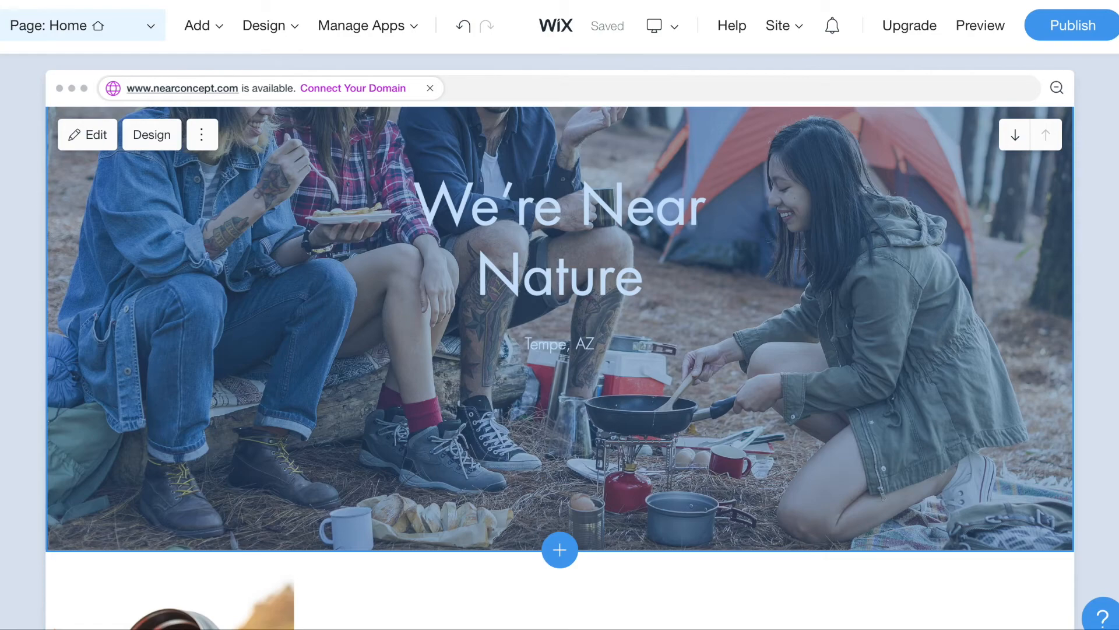
{"action": "scroll", "coordinate": [560, 367], "scroll_direction": "down", "scroll_amount": 3}
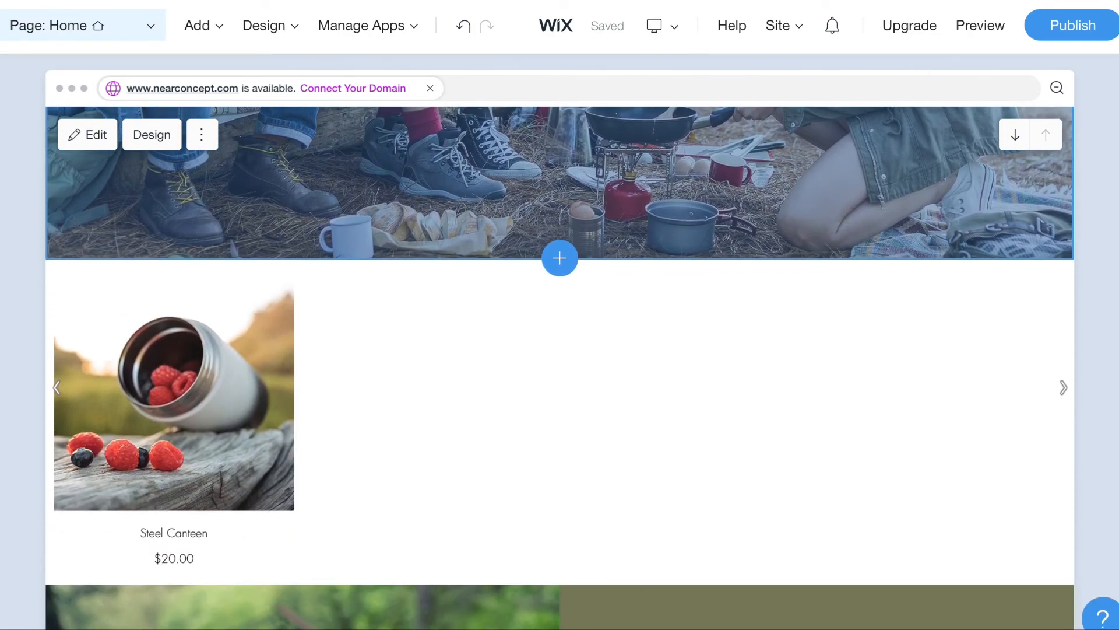
{"action": "left_click", "coordinate": [174, 292]}
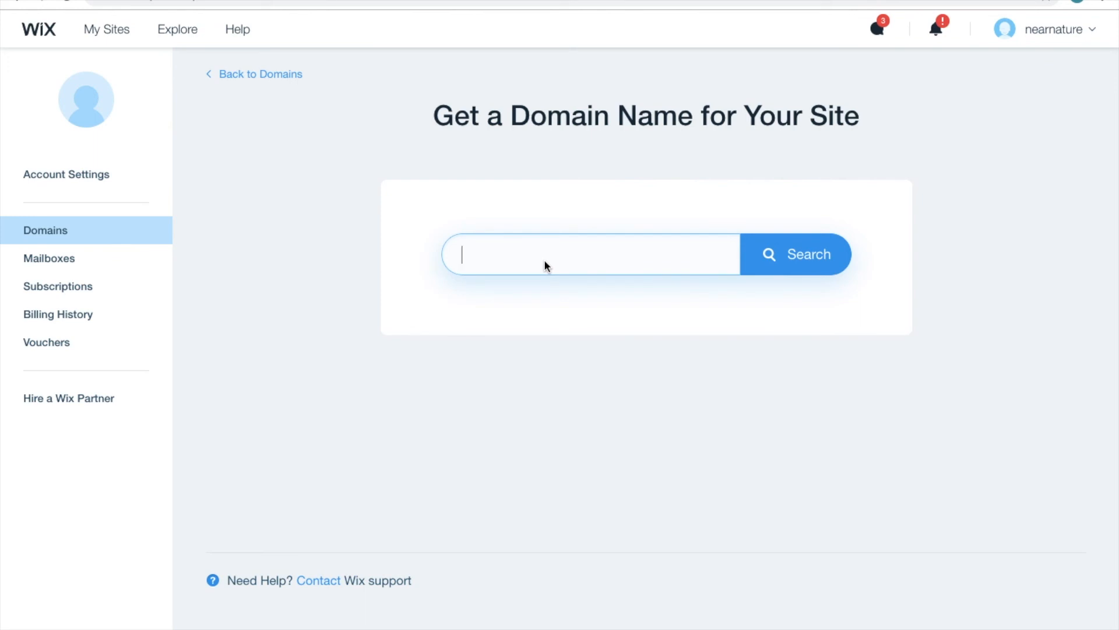
- Search for the domain name "google" and look through the suggested alternative domains
{"action": "type", "text": "google"}
{"action": "key", "text": "Return"}
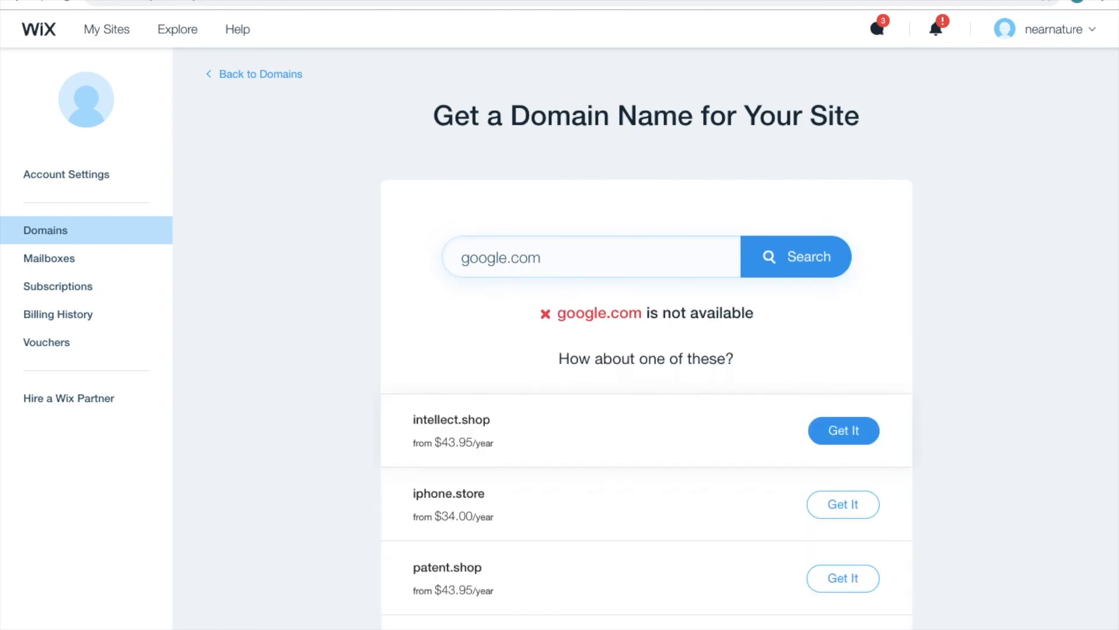
{"action": "scroll", "coordinate": [647, 350], "scroll_direction": "down", "scroll_amount": 5}
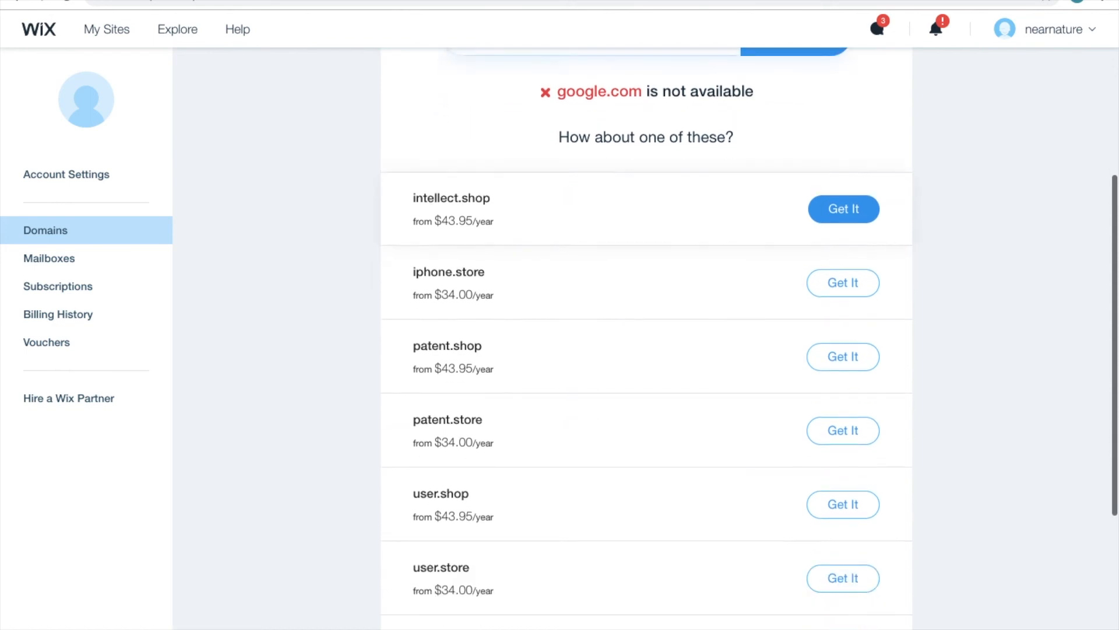
{"action": "scroll", "coordinate": [570, 270], "scroll_direction": "up", "scroll_amount": 5}
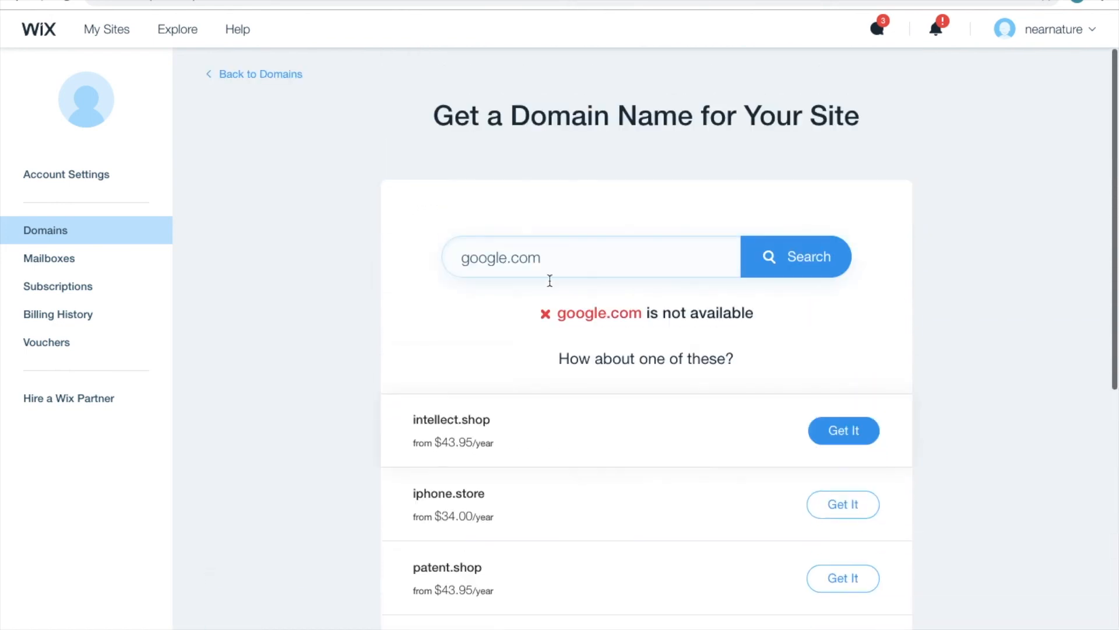
- Replace the domain search with "sampledomain1234" and check its availability
{"action": "triple_click", "coordinate": [571, 271]}
{"action": "key", "text": "BackSpace"}
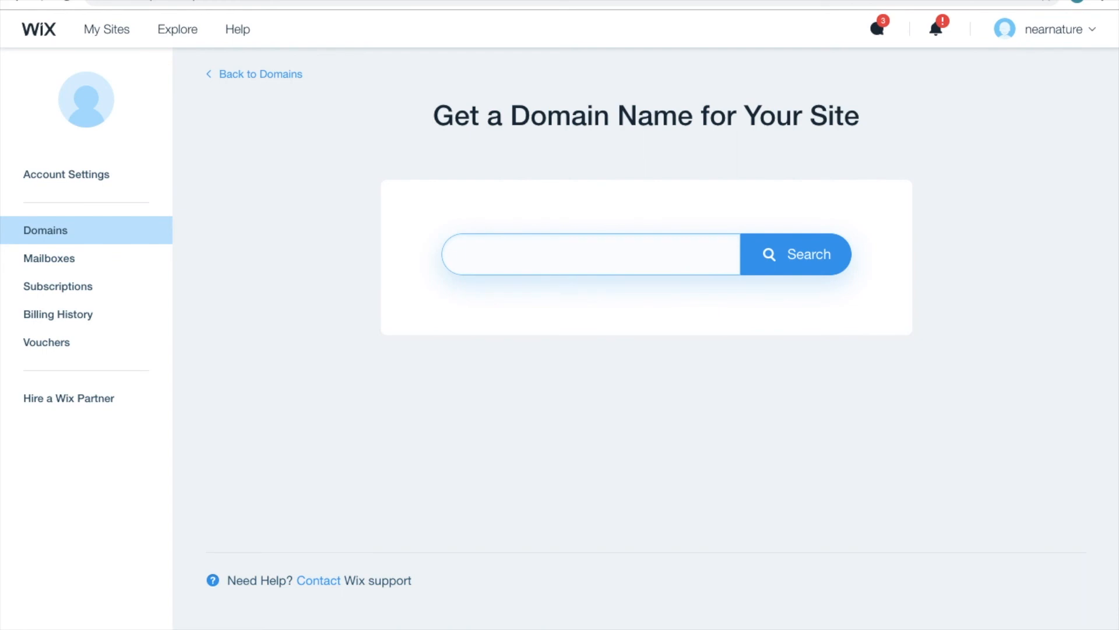
{"action": "type", "text": "sampledomain1234"}
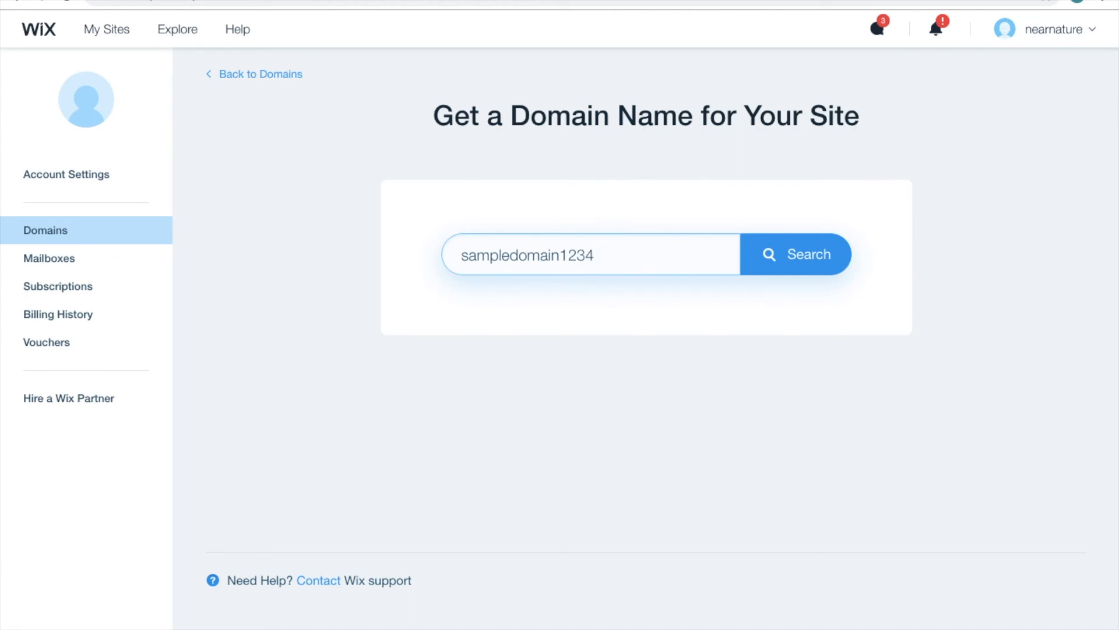
{"action": "key", "text": "Return"}
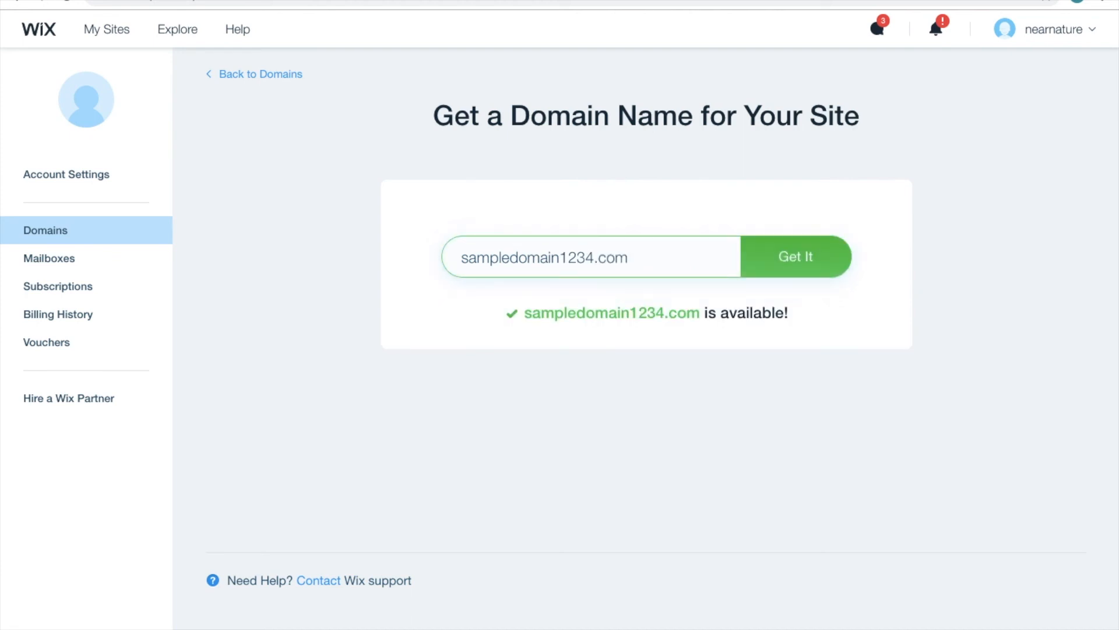
- Choose to buy sampledomain1234.com without upgrading the site, compare the registration periods and select 1 Year
{"action": "left_click", "coordinate": [816, 257]}
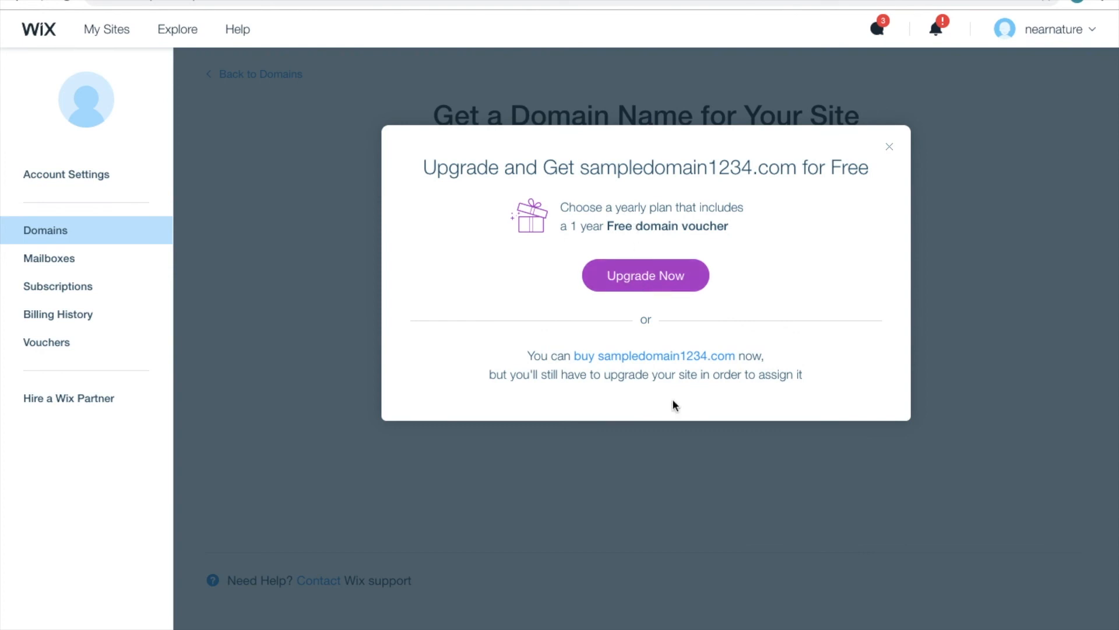
{"action": "left_click", "coordinate": [651, 360]}
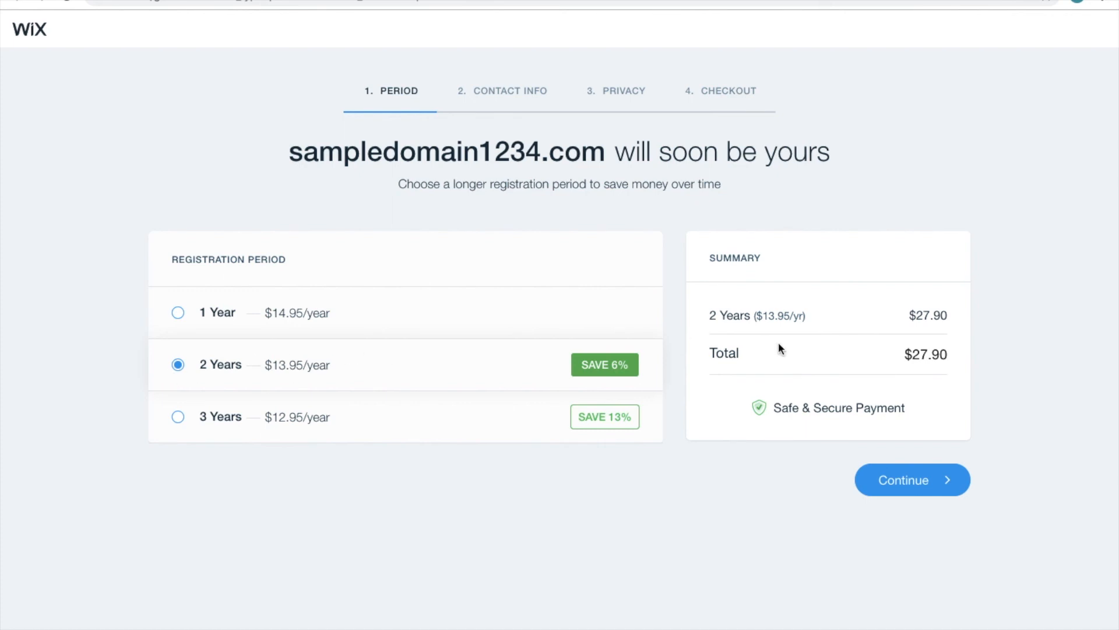
{"action": "left_click", "coordinate": [252, 308]}
{"action": "left_click", "coordinate": [251, 416]}
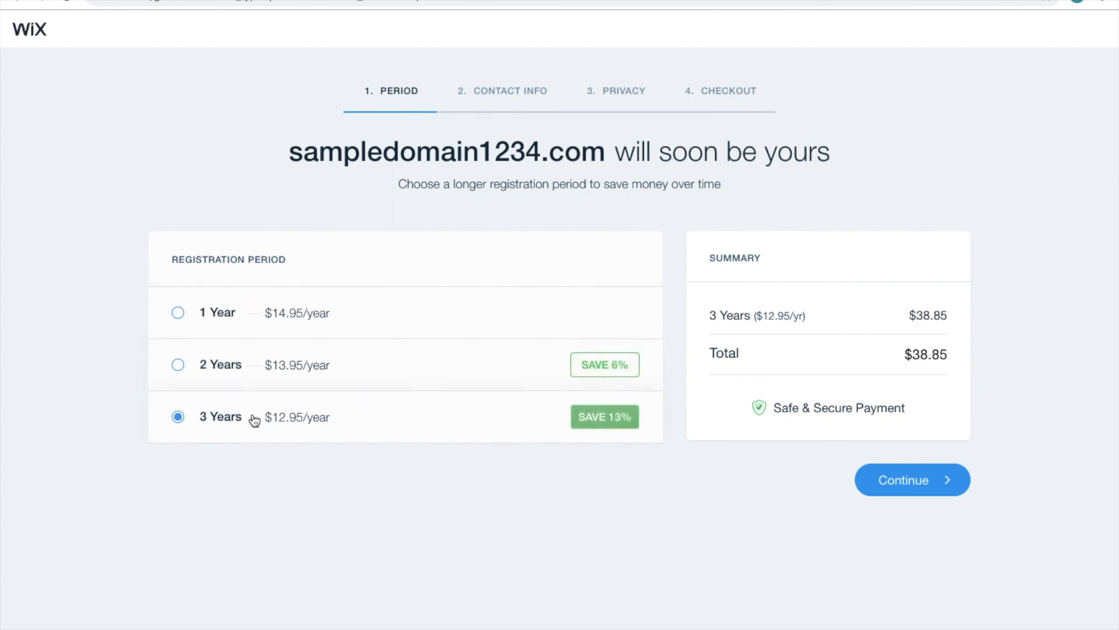
{"action": "left_click", "coordinate": [297, 313]}
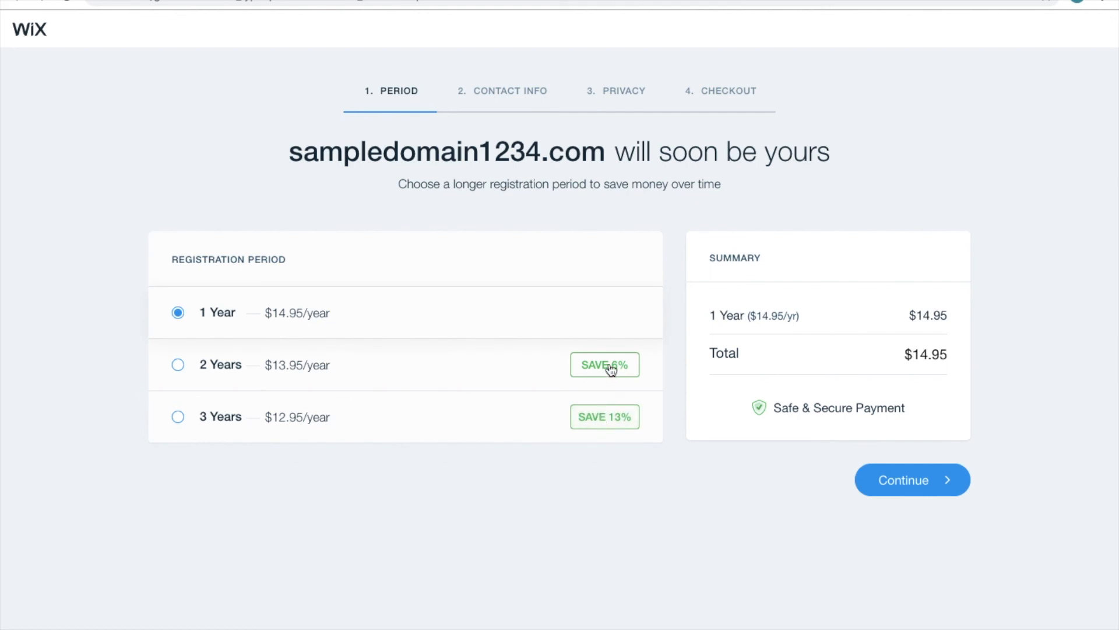